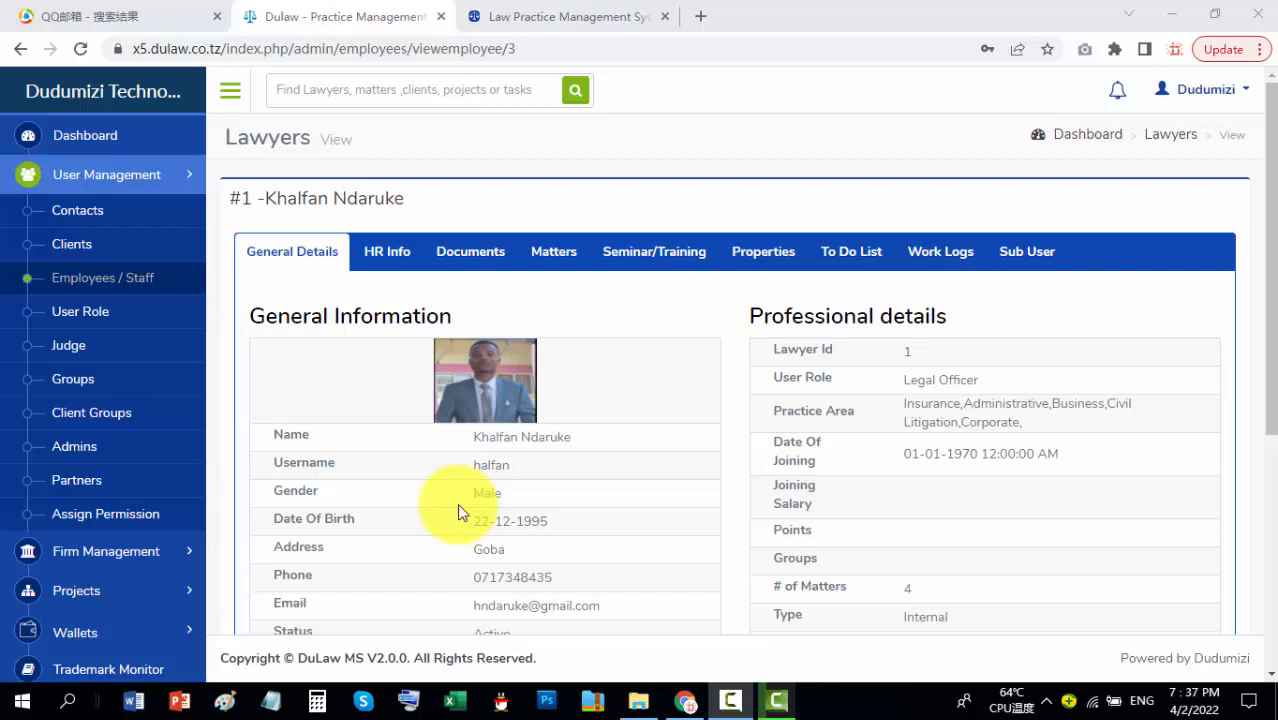
Step: Review the ten user roles from Admin to Intern Lawyer, then start adding a new role
{"action": "left_click", "coordinate": [99, 324]}
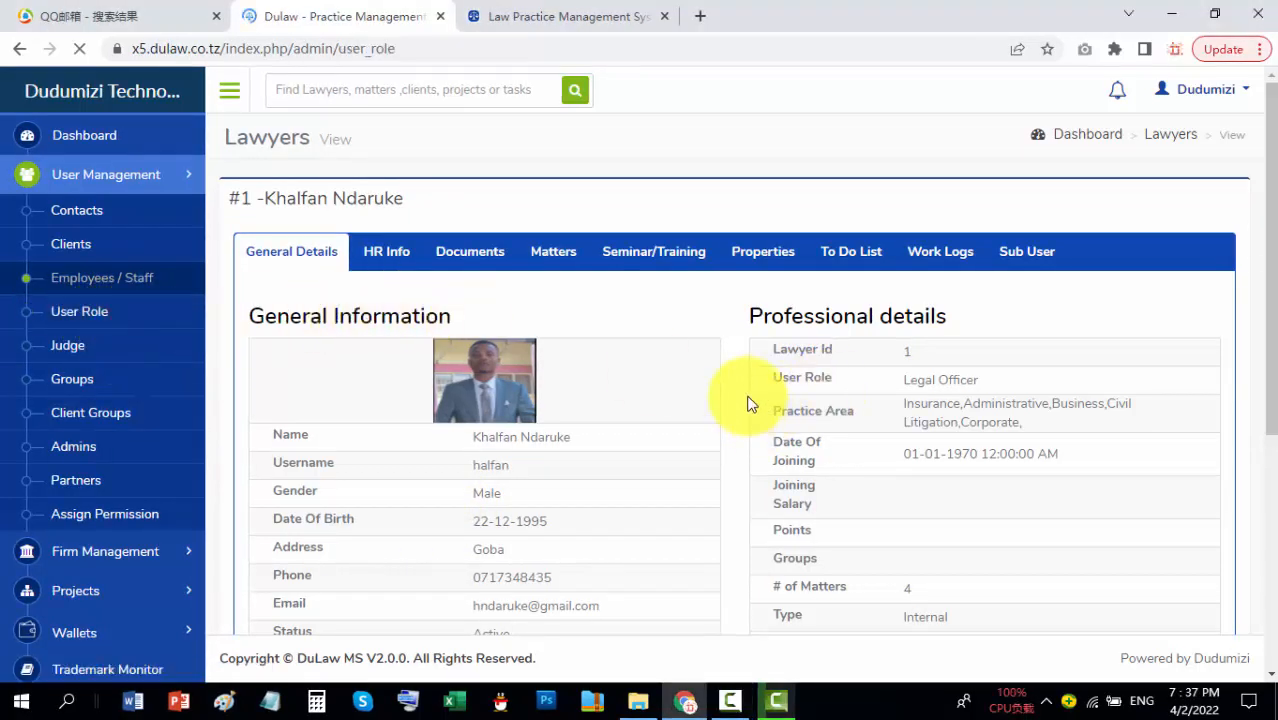
{"action": "scroll", "coordinate": [742, 405], "scroll_direction": "down", "scroll_amount": 3}
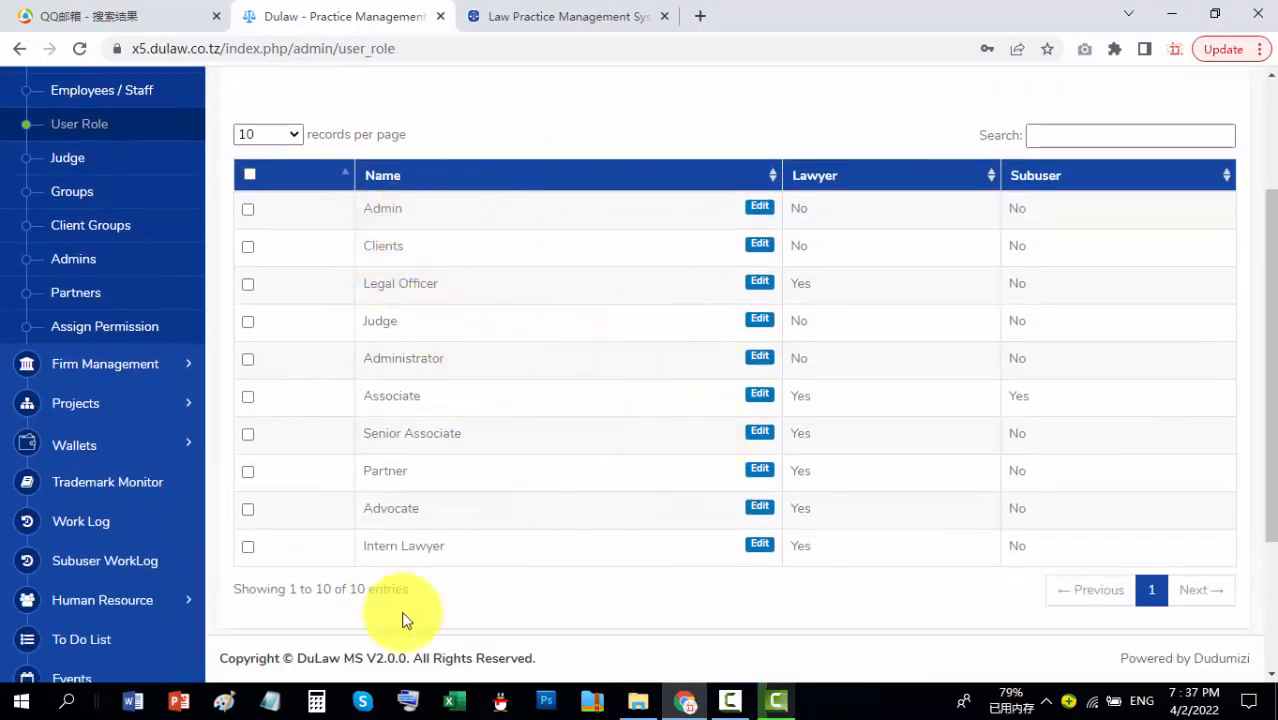
{"action": "scroll", "coordinate": [1225, 273], "scroll_direction": "up", "scroll_amount": 3}
{"action": "left_click", "coordinate": [1140, 195]}
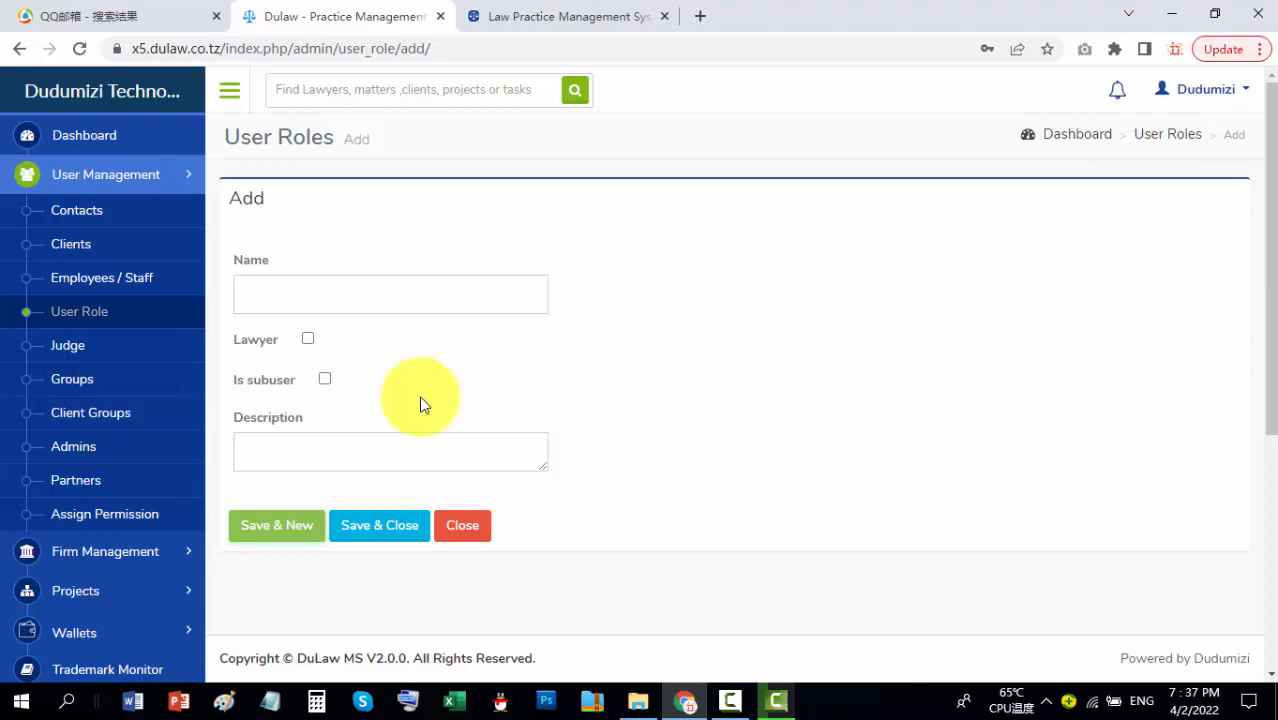
{"action": "left_click", "coordinate": [326, 379]}
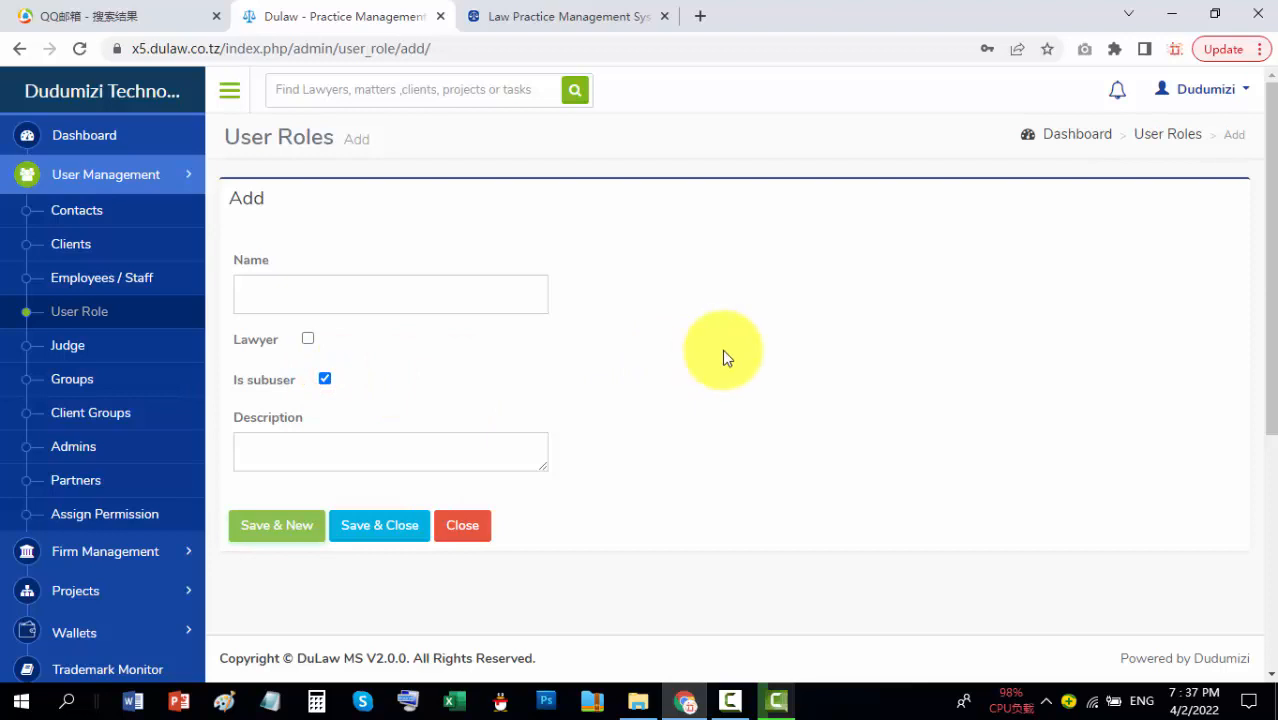
{"action": "left_click", "coordinate": [366, 294]}
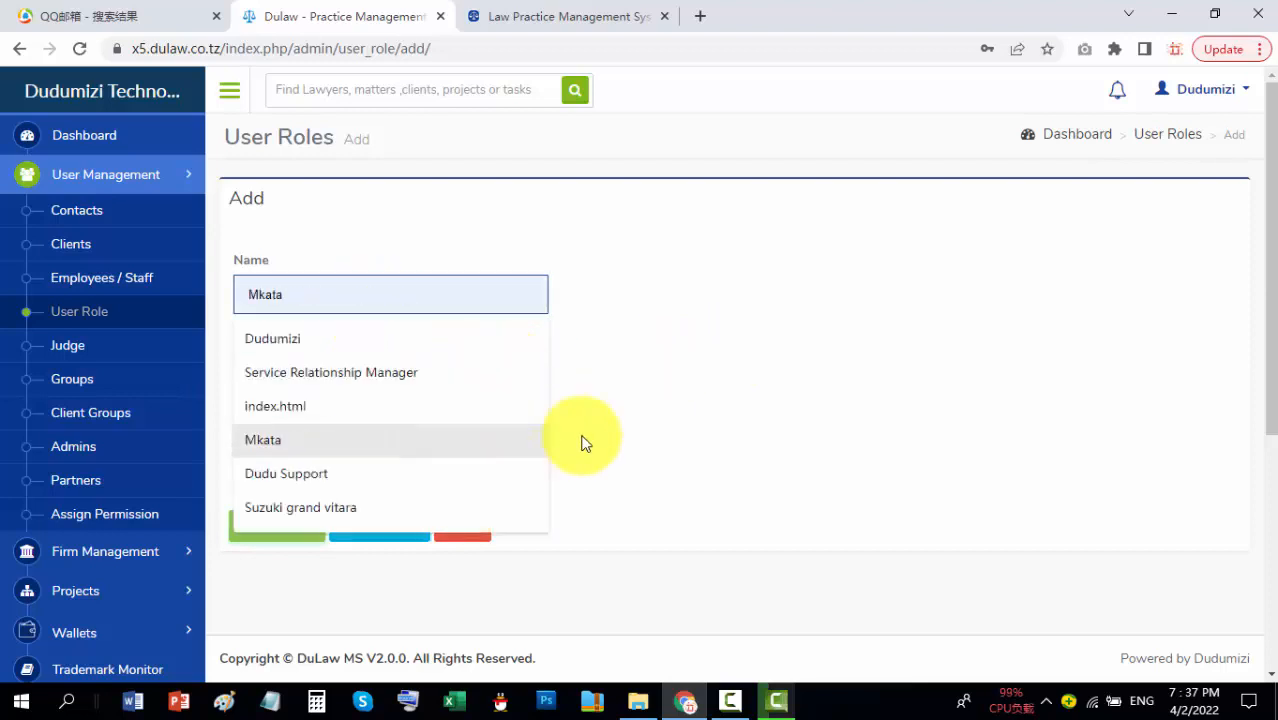
{"action": "left_click", "coordinate": [733, 345]}
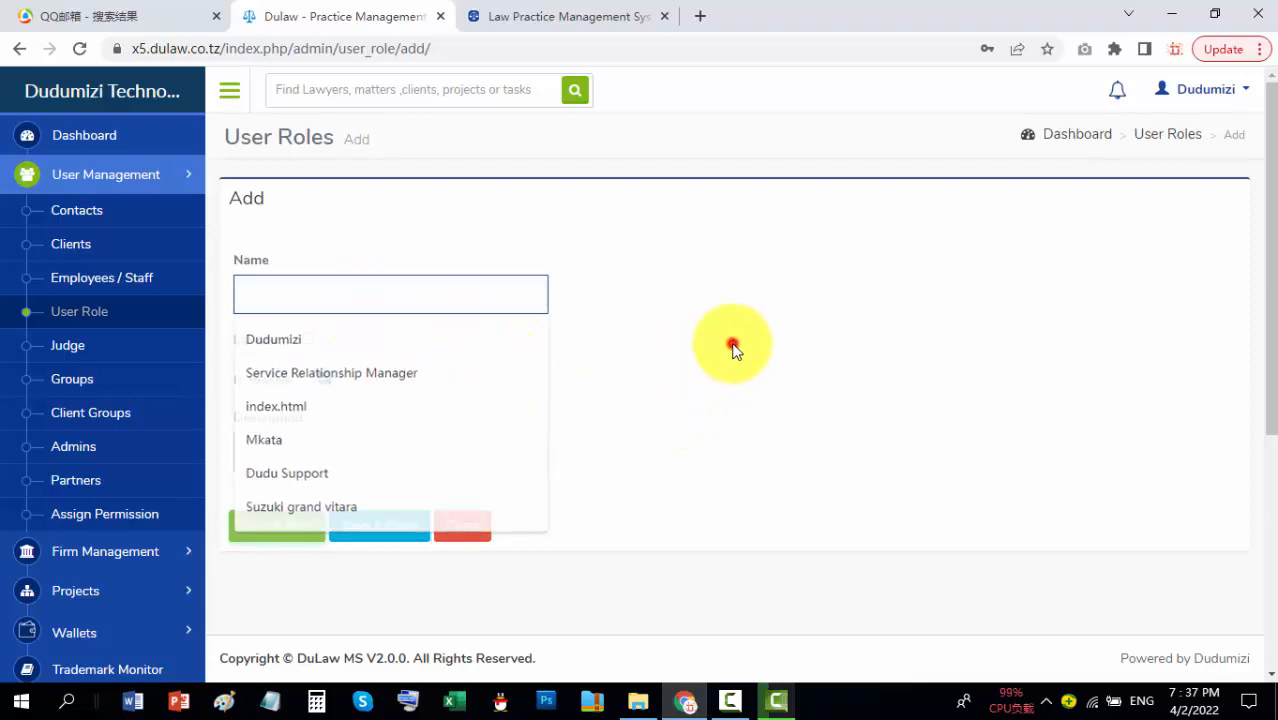
{"action": "left_click", "coordinate": [112, 311]}
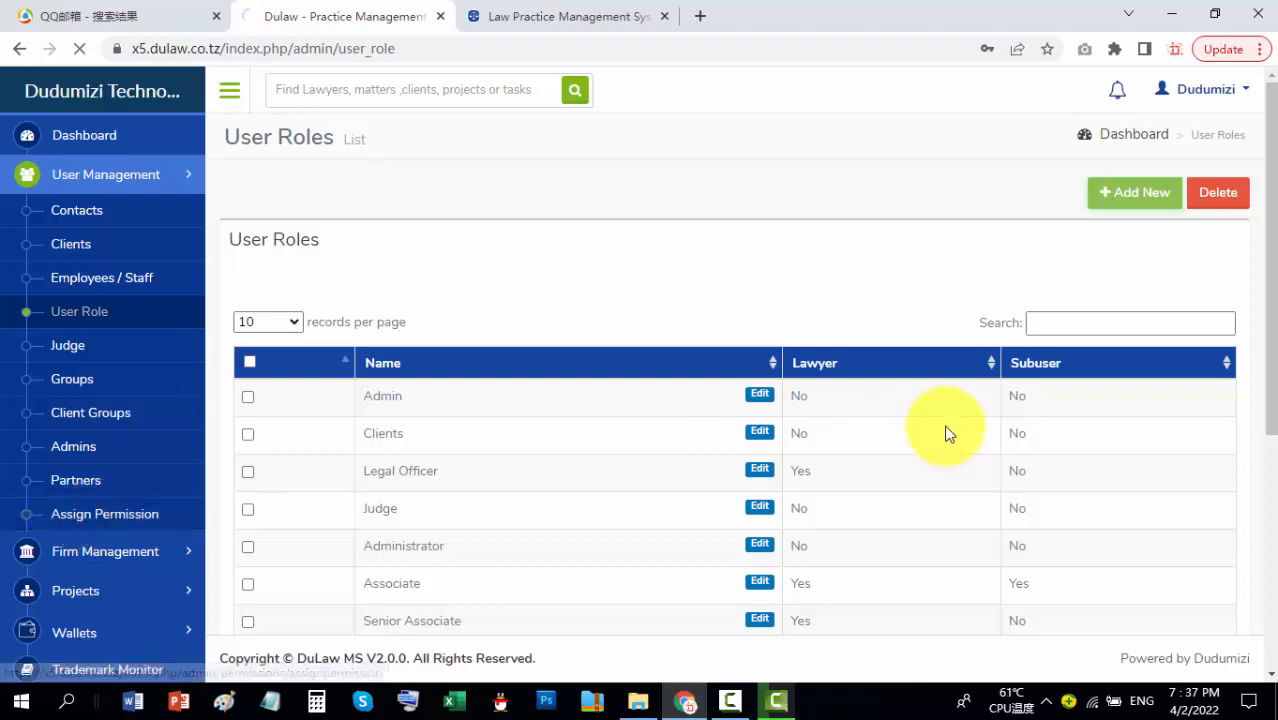
{"action": "left_click", "coordinate": [101, 520]}
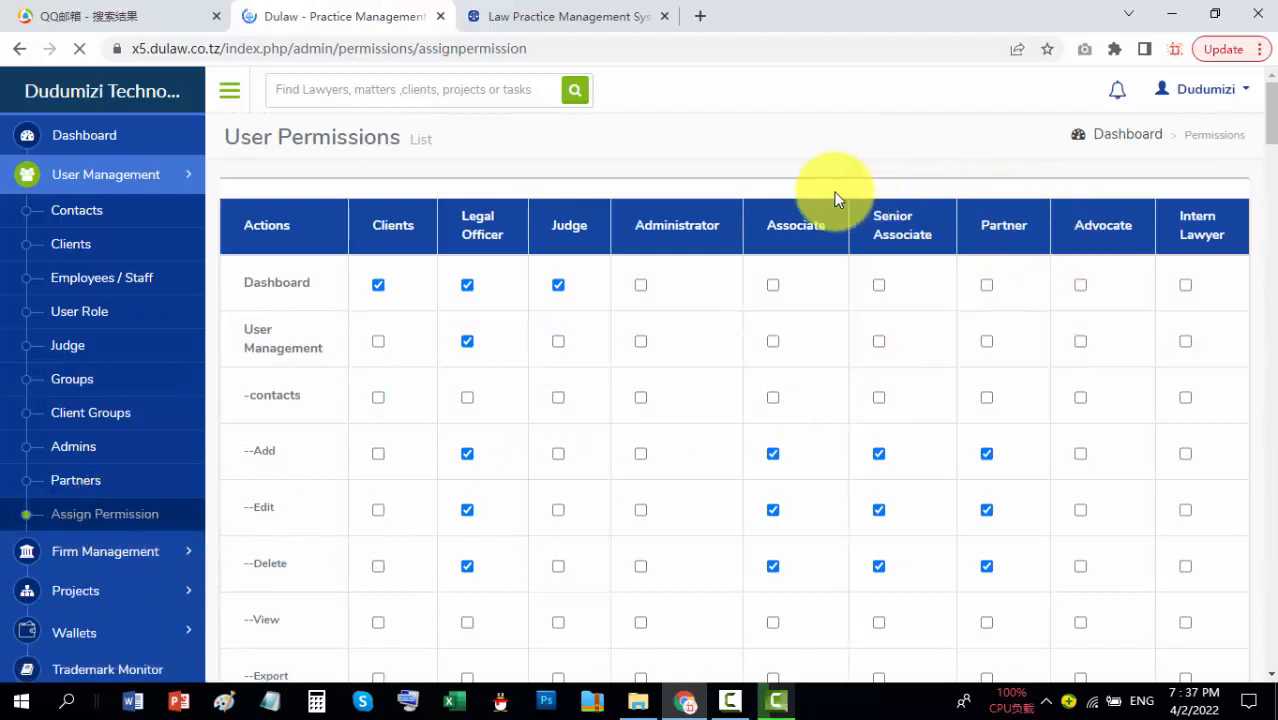
Step: Scroll through the permissions matrix of actions against roles, from Clients to Intern Lawyer
{"action": "scroll", "coordinate": [280, 372], "scroll_direction": "down", "scroll_amount": 15}
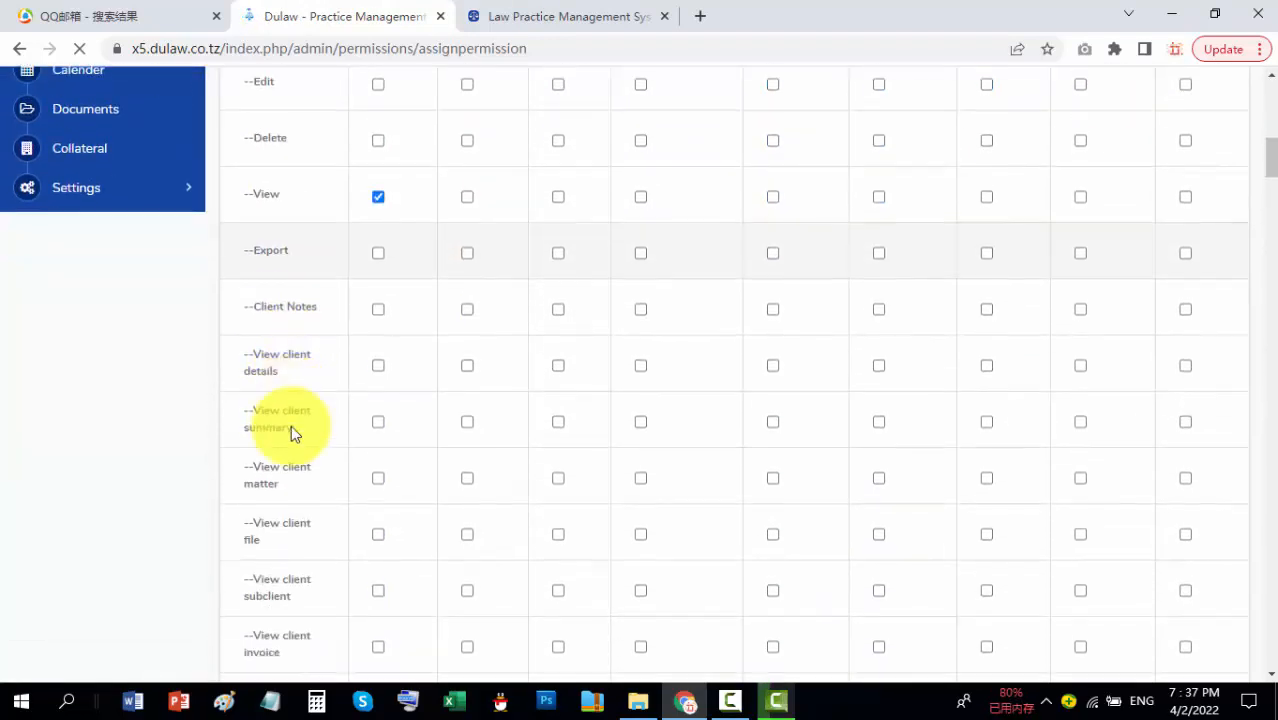
{"action": "scroll", "coordinate": [296, 467], "scroll_direction": "down", "scroll_amount": 15}
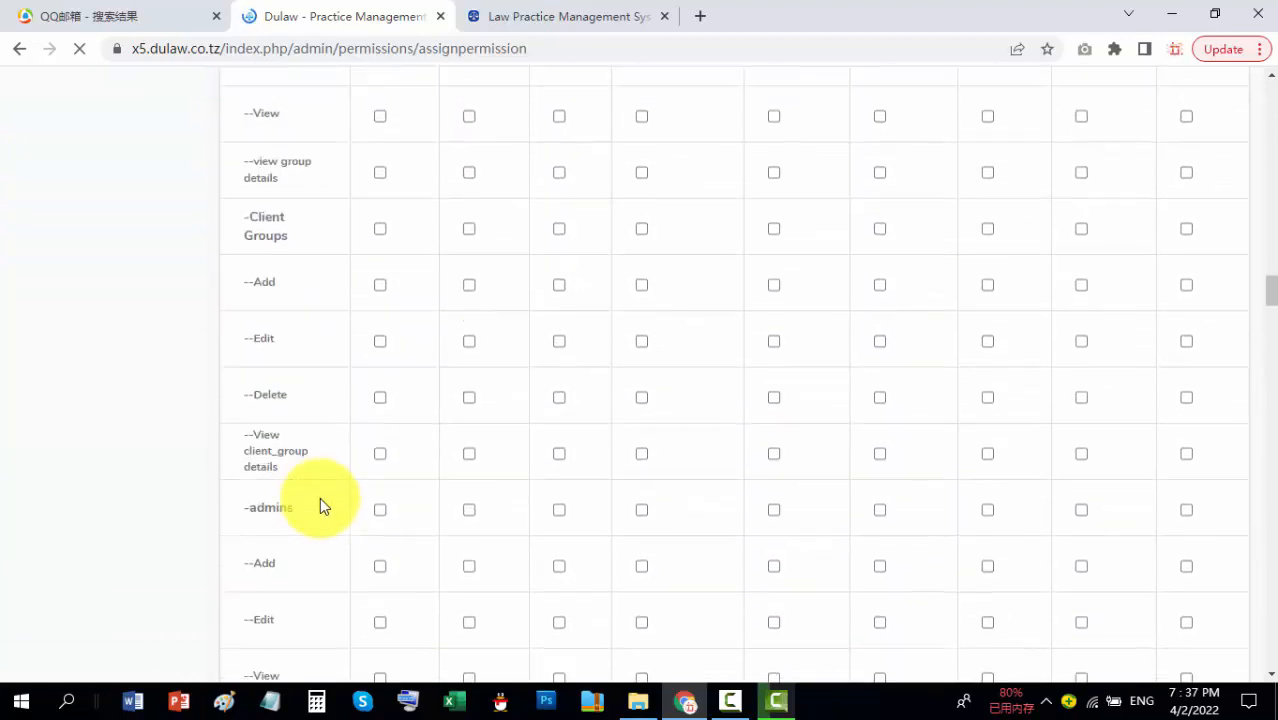
{"action": "scroll", "coordinate": [1255, 260], "scroll_direction": "down", "scroll_amount": 10}
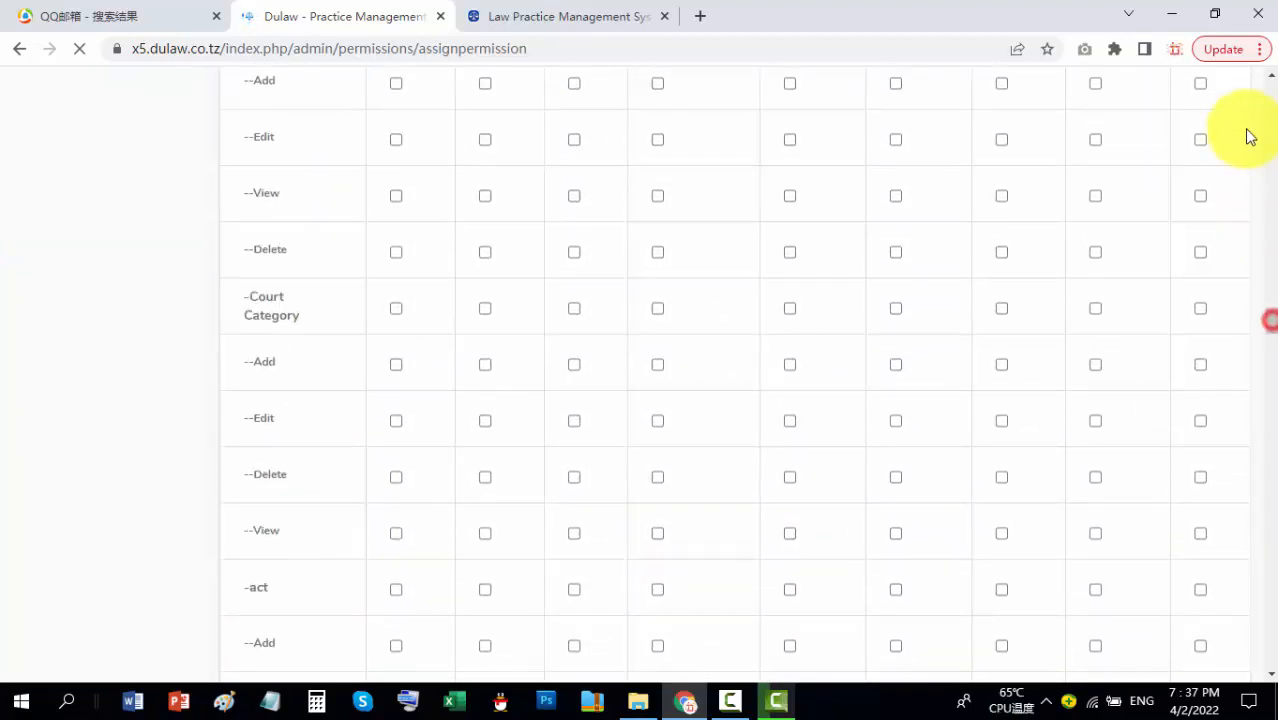
{"action": "left_click_drag", "start_coordinate": [1273, 224], "coordinate": [1269, 86]}
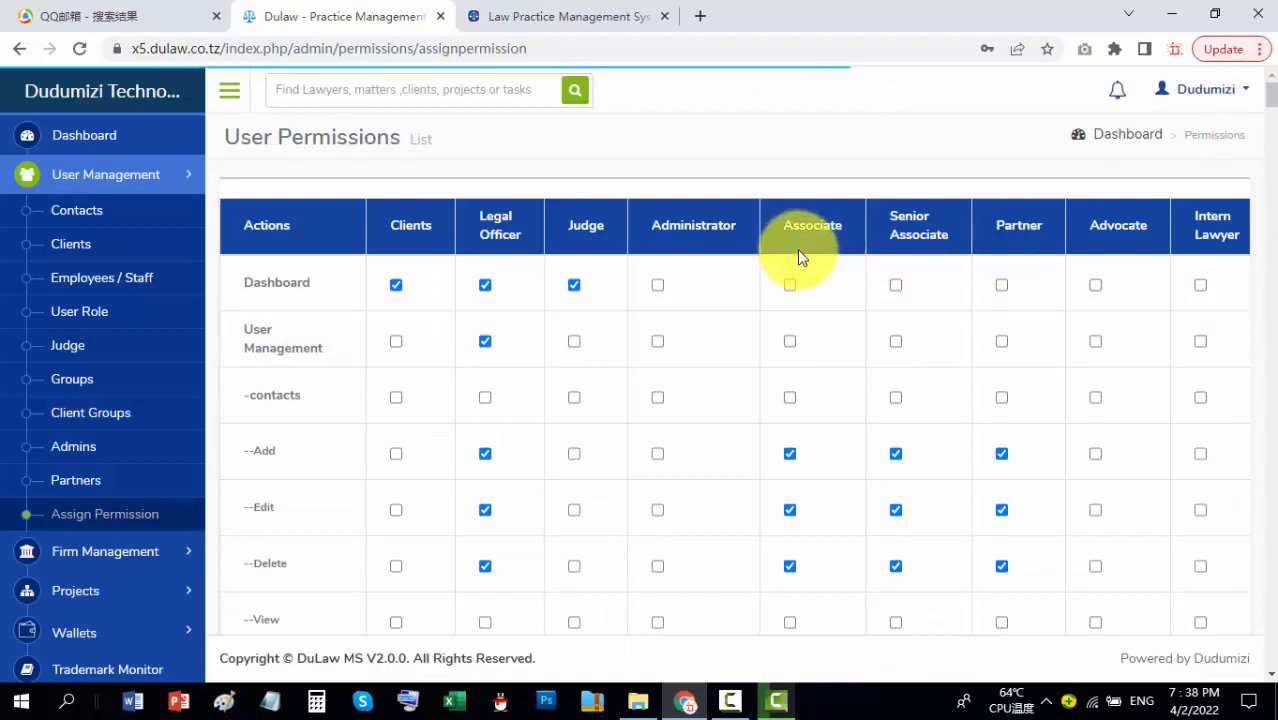
{"action": "scroll", "coordinate": [814, 326], "scroll_direction": "down", "scroll_amount": 1}
{"action": "scroll", "coordinate": [814, 326], "scroll_direction": "down", "scroll_amount": 2}
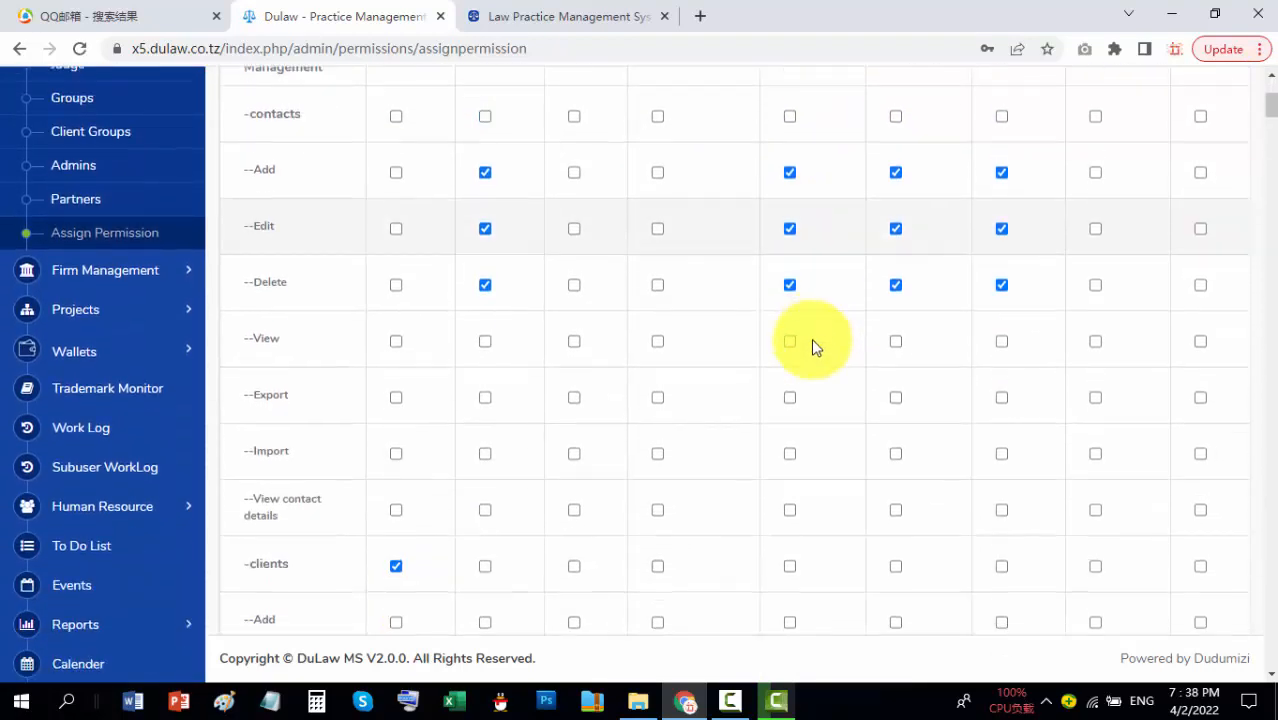
{"action": "scroll", "coordinate": [811, 357], "scroll_direction": "up", "scroll_amount": 2}
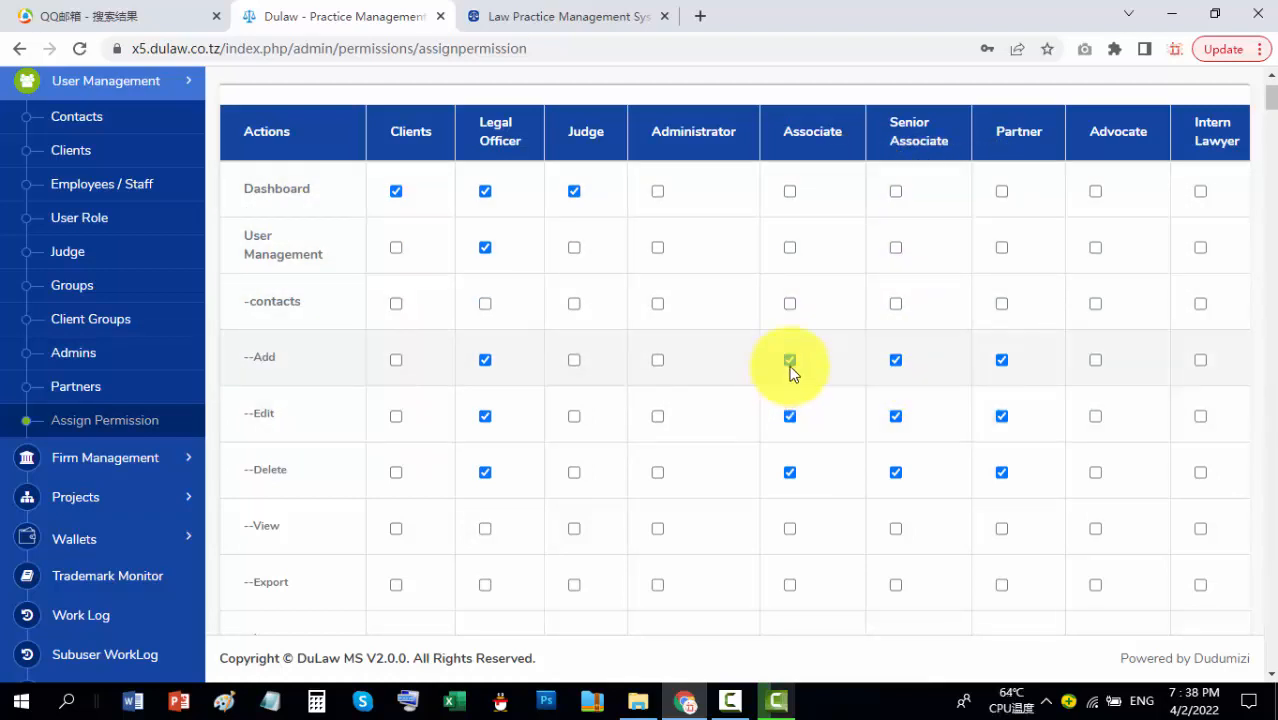
{"action": "left_click", "coordinate": [790, 362]}
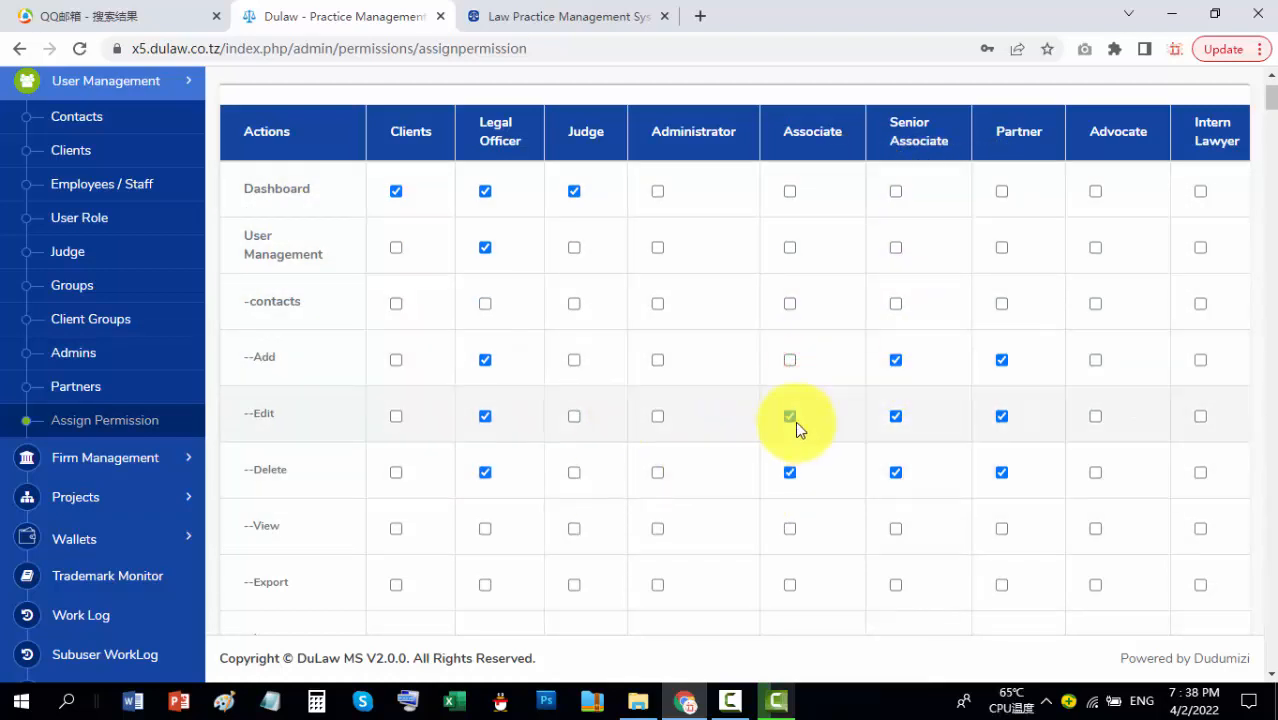
{"action": "left_click", "coordinate": [789, 416]}
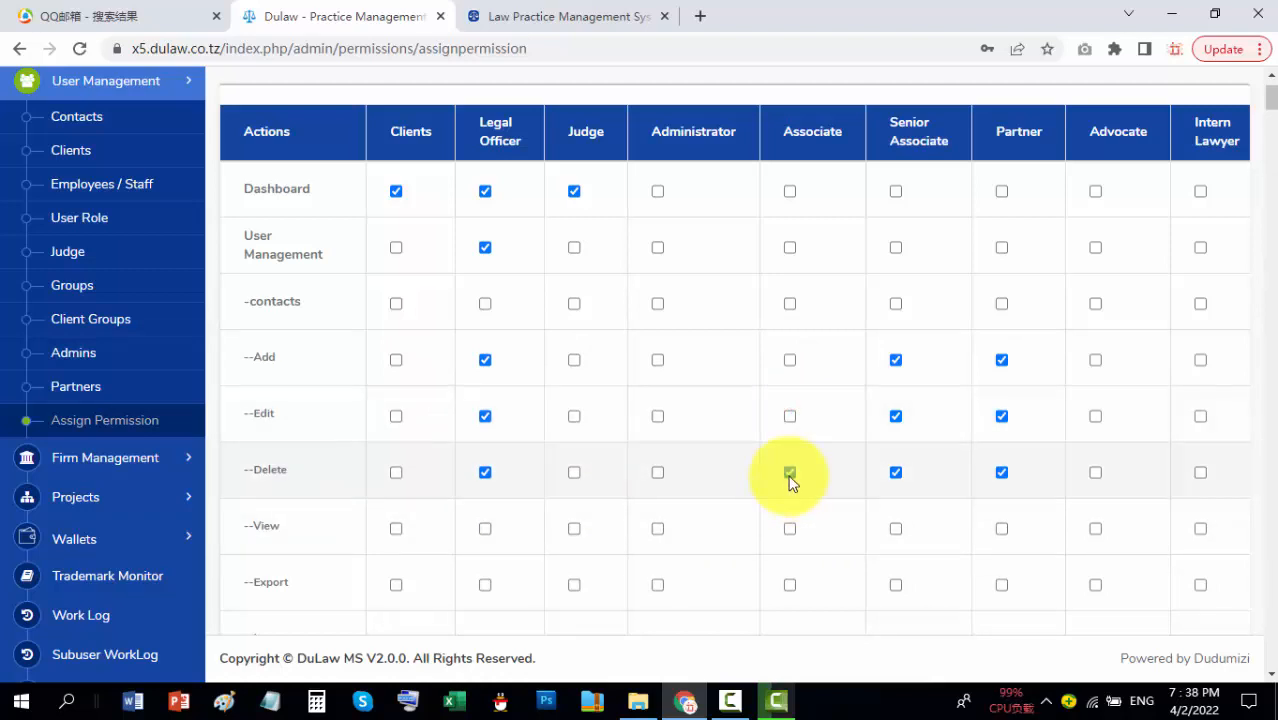
{"action": "left_click", "coordinate": [790, 476]}
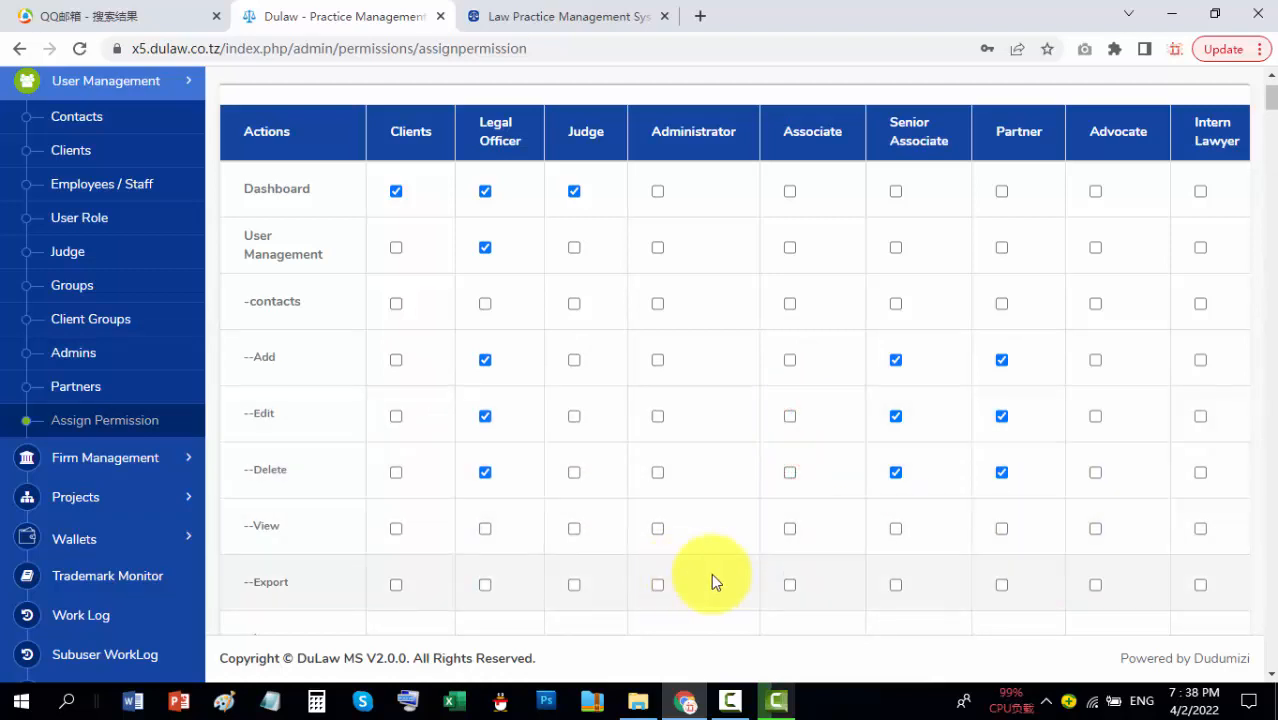
{"action": "left_click", "coordinate": [790, 528]}
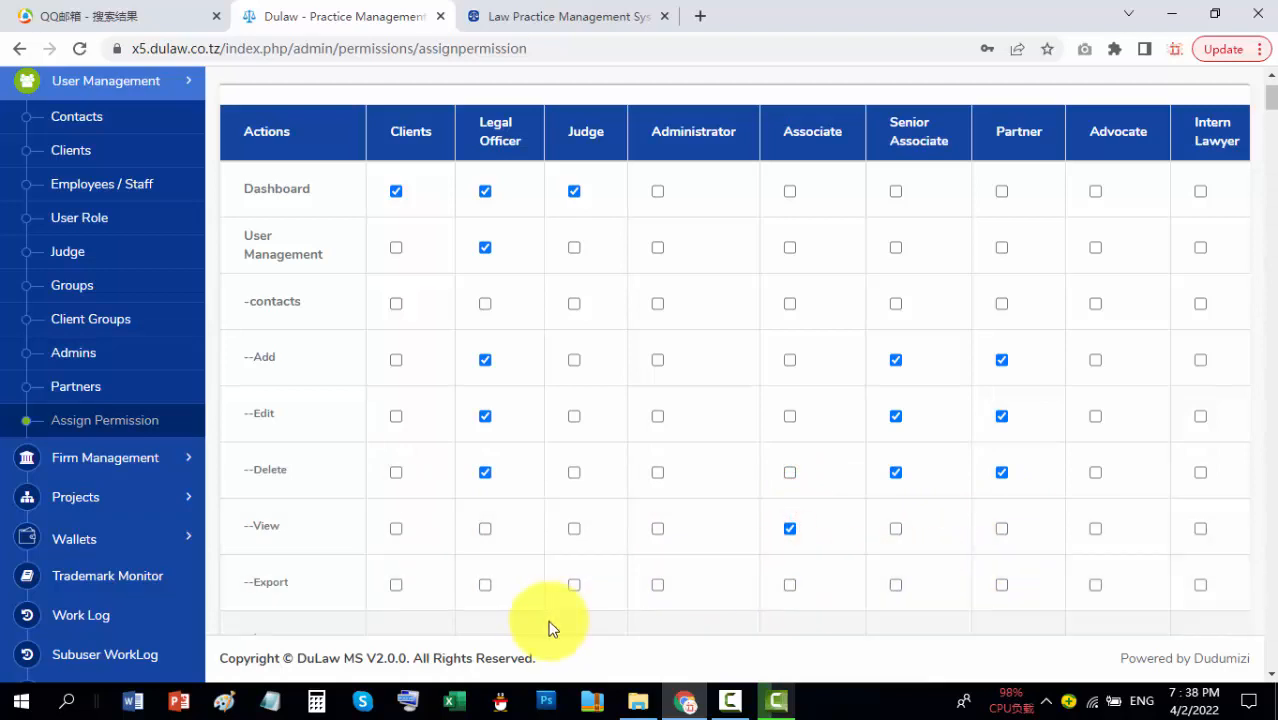
{"action": "scroll", "coordinate": [845, 560], "scroll_direction": "down", "scroll_amount": 2}
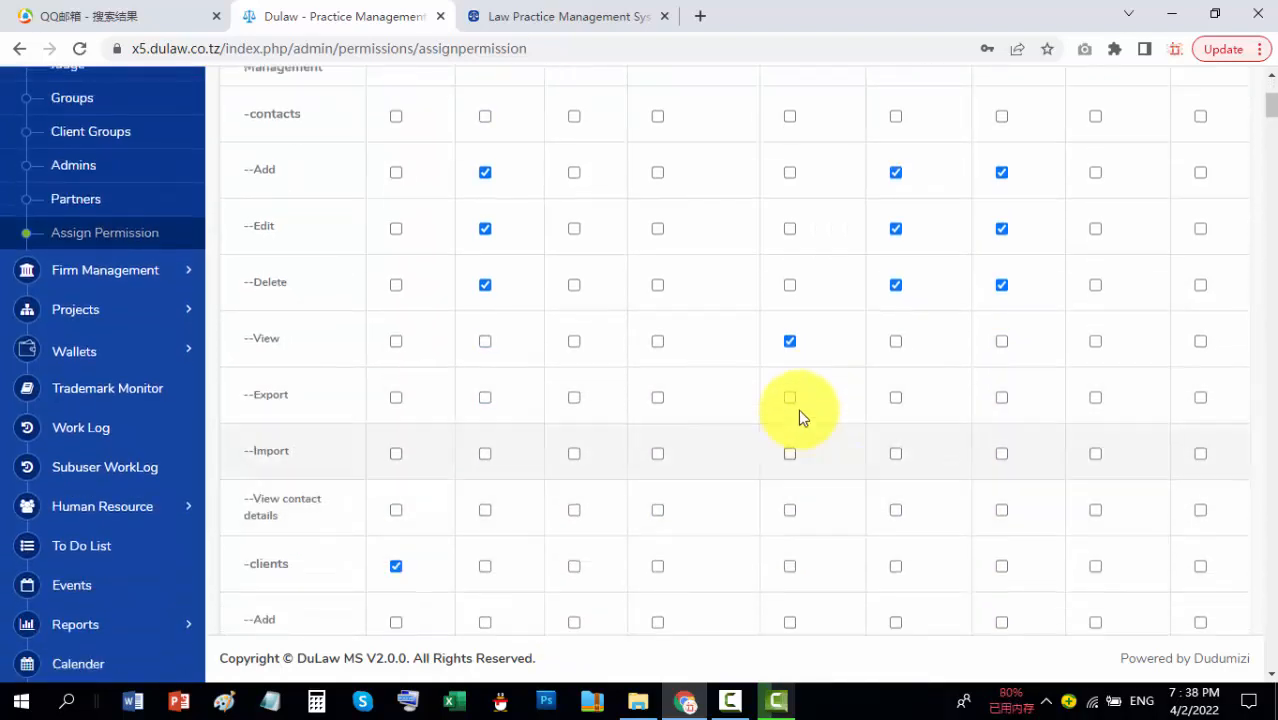
{"action": "scroll", "coordinate": [800, 452], "scroll_direction": "up", "scroll_amount": 3}
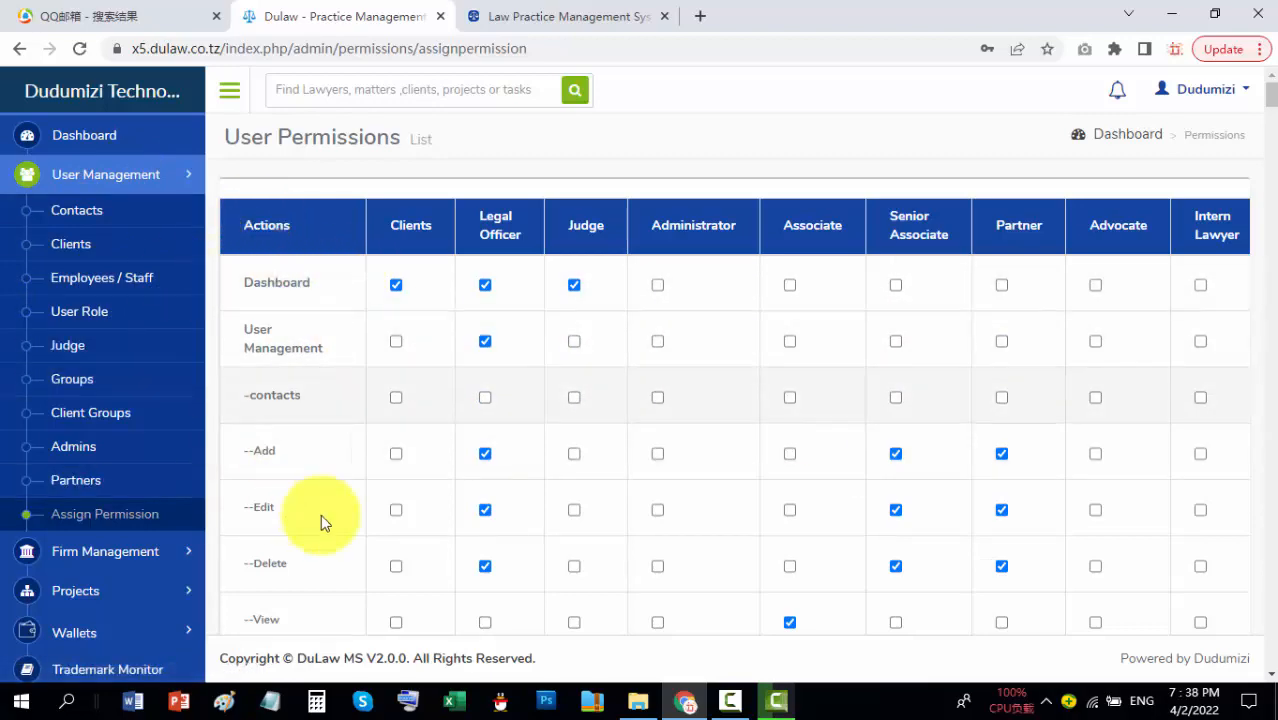
{"action": "scroll", "coordinate": [342, 300], "scroll_direction": "down", "scroll_amount": 4}
{"action": "scroll", "coordinate": [346, 360], "scroll_direction": "down", "scroll_amount": 4}
{"action": "scroll", "coordinate": [335, 425], "scroll_direction": "up", "scroll_amount": 8}
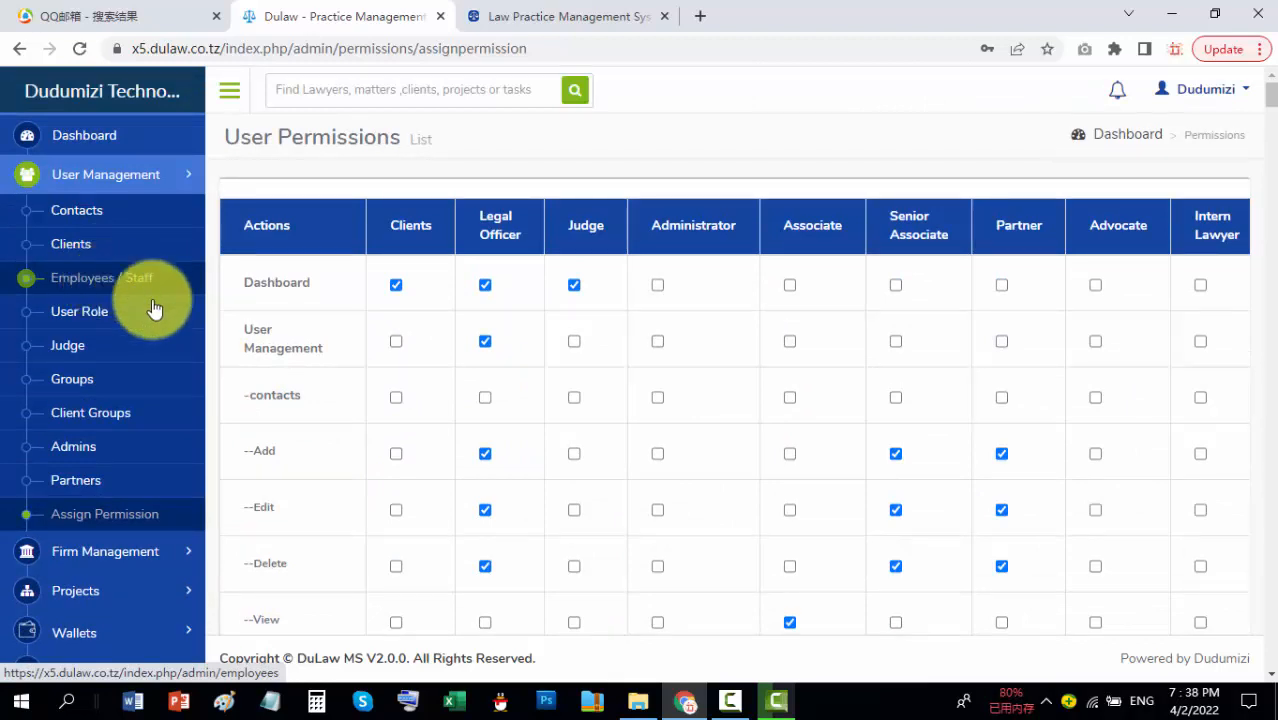
Step: Open the Employees / Staff list and start adding a new lawyer
{"action": "left_click", "coordinate": [102, 280]}
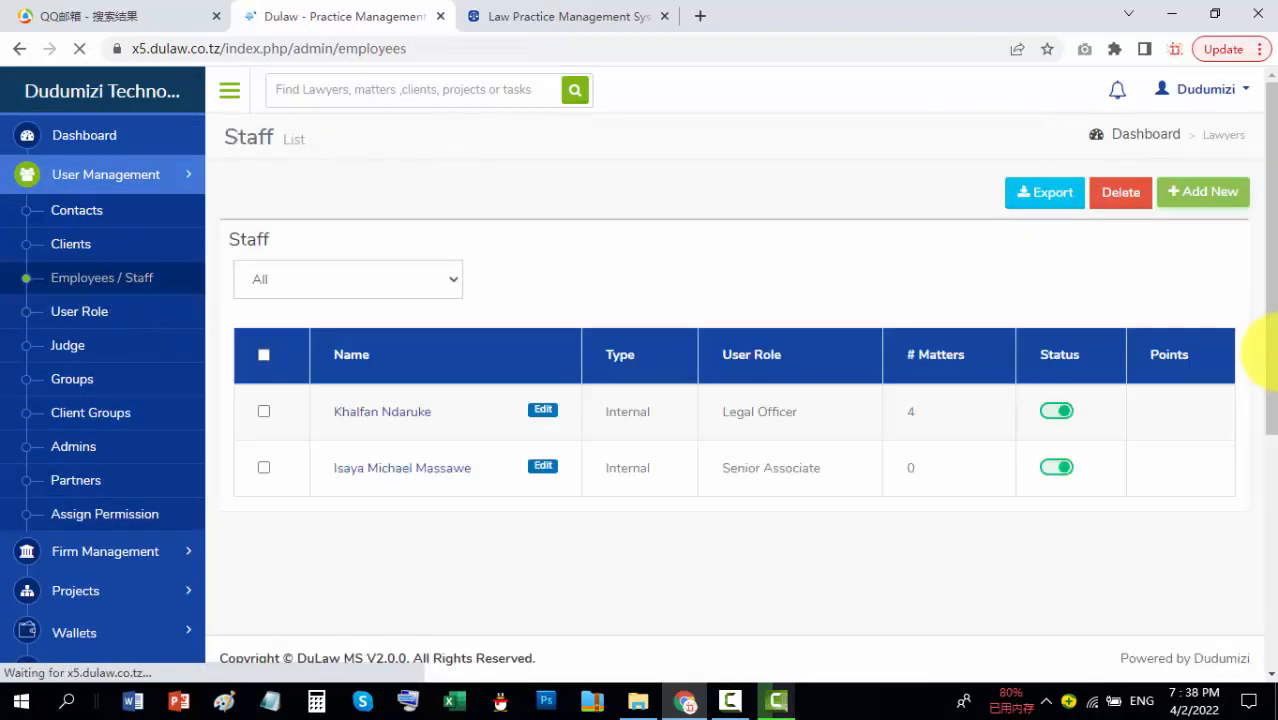
{"action": "left_click", "coordinate": [1233, 194]}
{"action": "left_click", "coordinate": [1193, 270]}
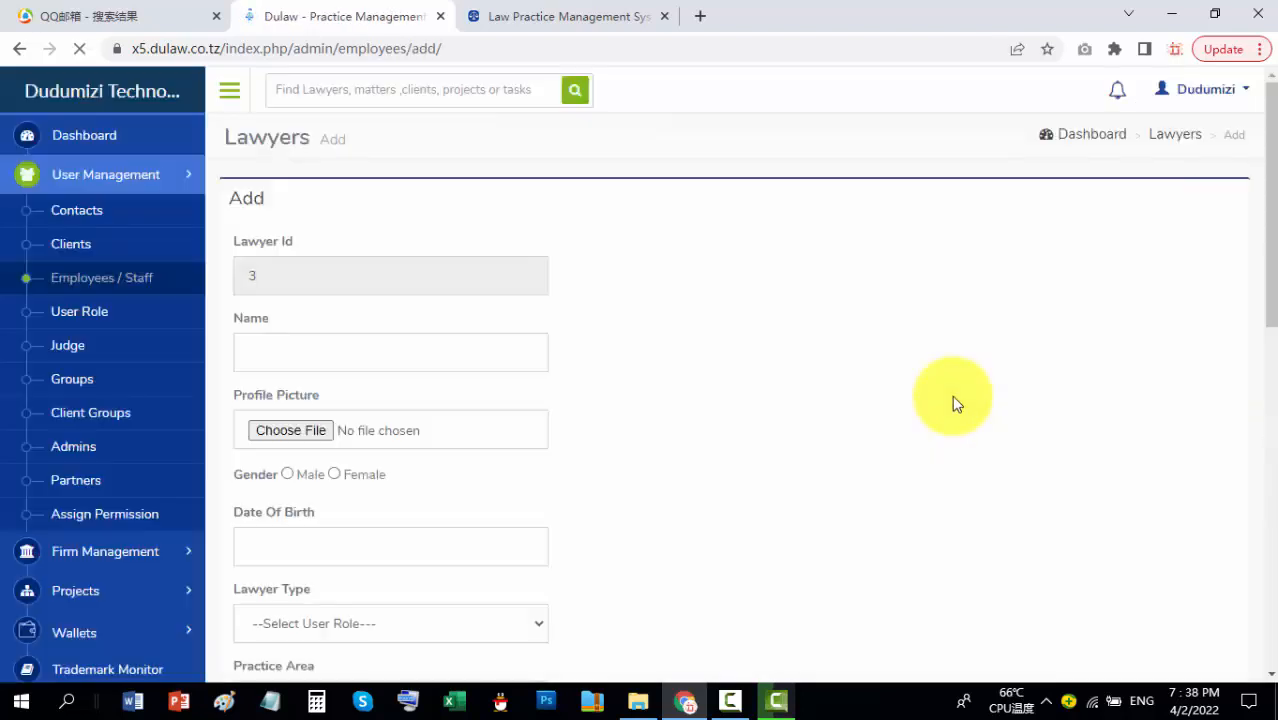
{"action": "scroll", "coordinate": [700, 460], "scroll_direction": "down", "scroll_amount": 2}
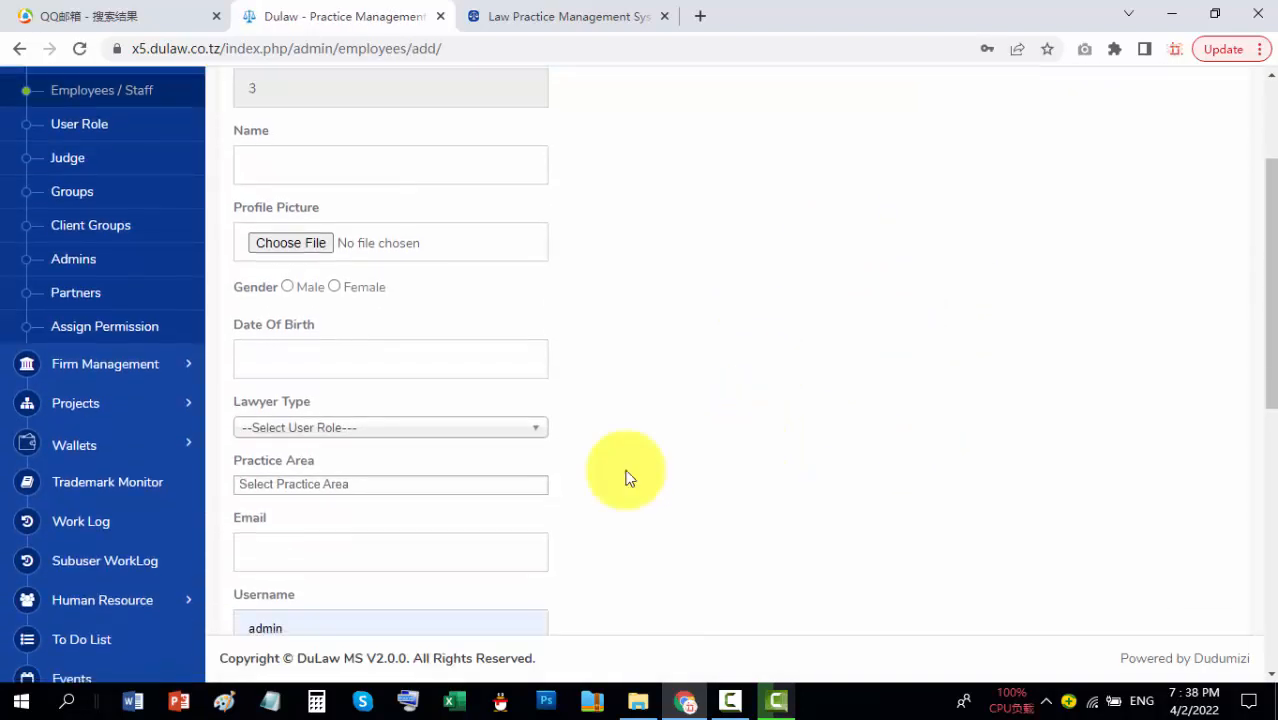
Step: Set Lawyer Type to Senior Associate and review the Practice Area options without choosing one
{"action": "left_click", "coordinate": [508, 433]}
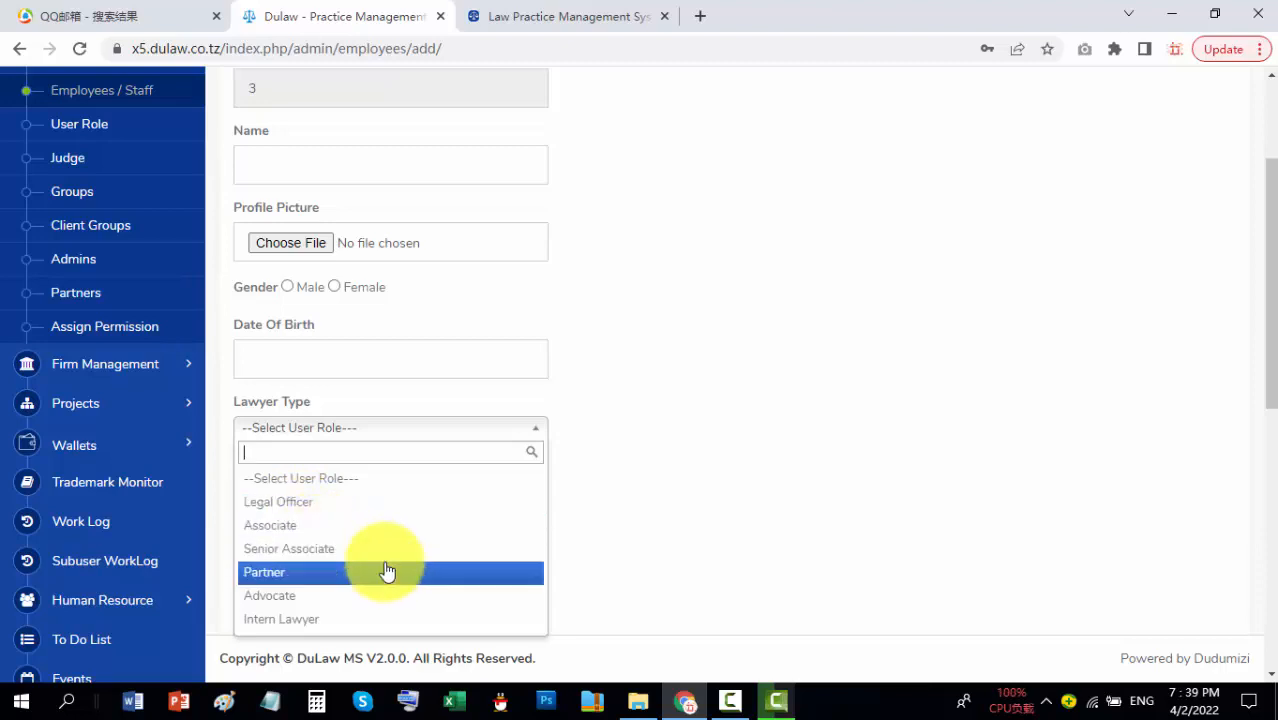
{"action": "left_click", "coordinate": [297, 548]}
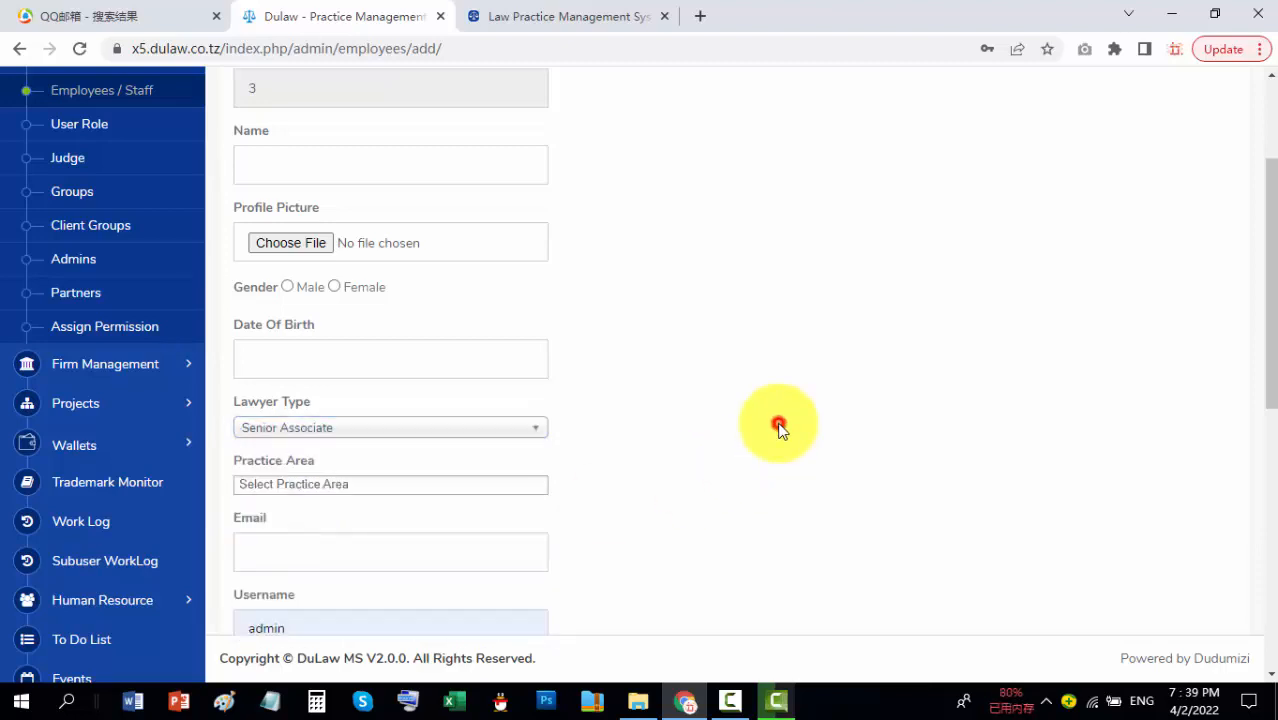
{"action": "left_click", "coordinate": [378, 487]}
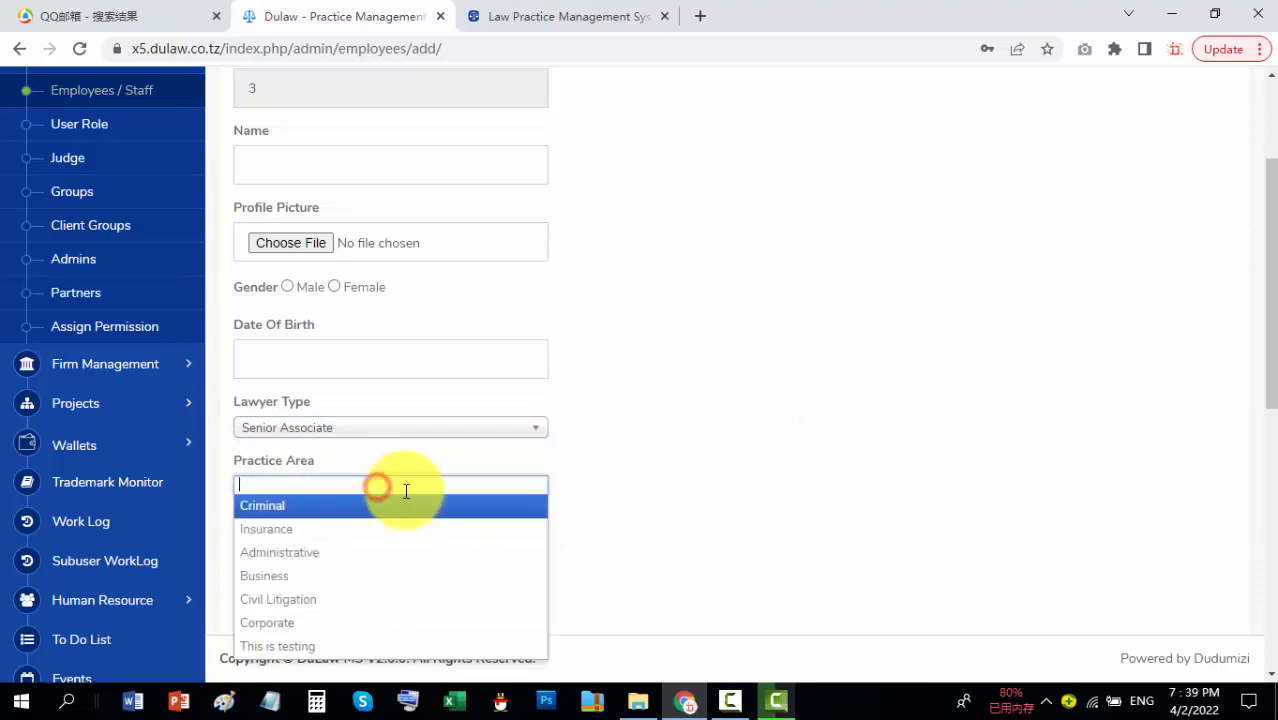
{"action": "left_click", "coordinate": [787, 462]}
{"action": "scroll", "coordinate": [676, 480], "scroll_direction": "down", "scroll_amount": 7}
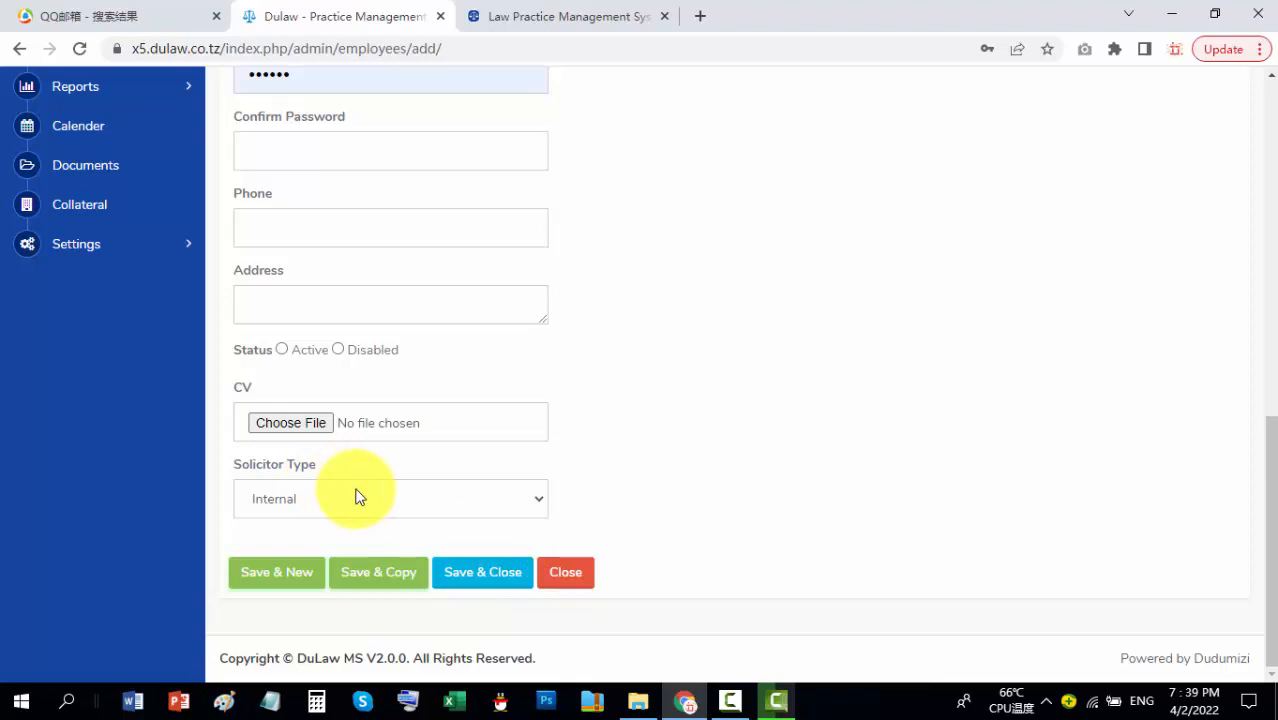
{"action": "scroll", "coordinate": [362, 480], "scroll_direction": "up", "scroll_amount": 6}
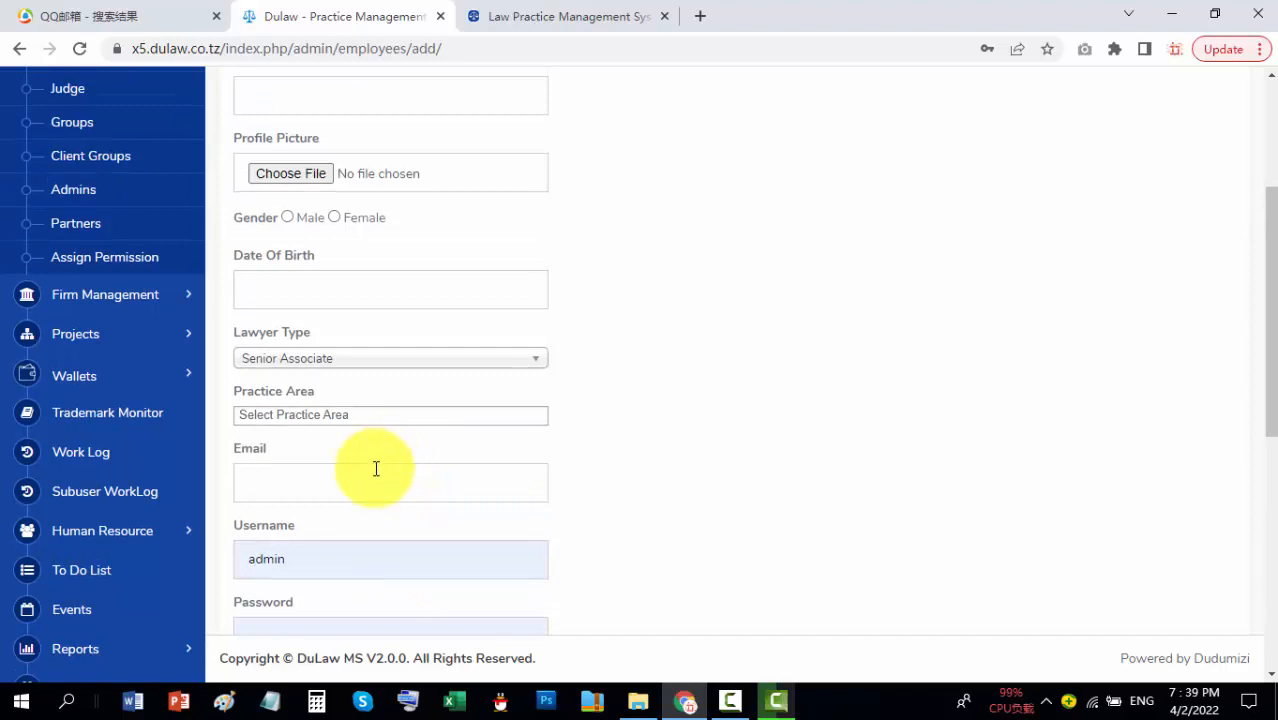
{"action": "scroll", "coordinate": [185, 491], "scroll_direction": "up", "scroll_amount": 3}
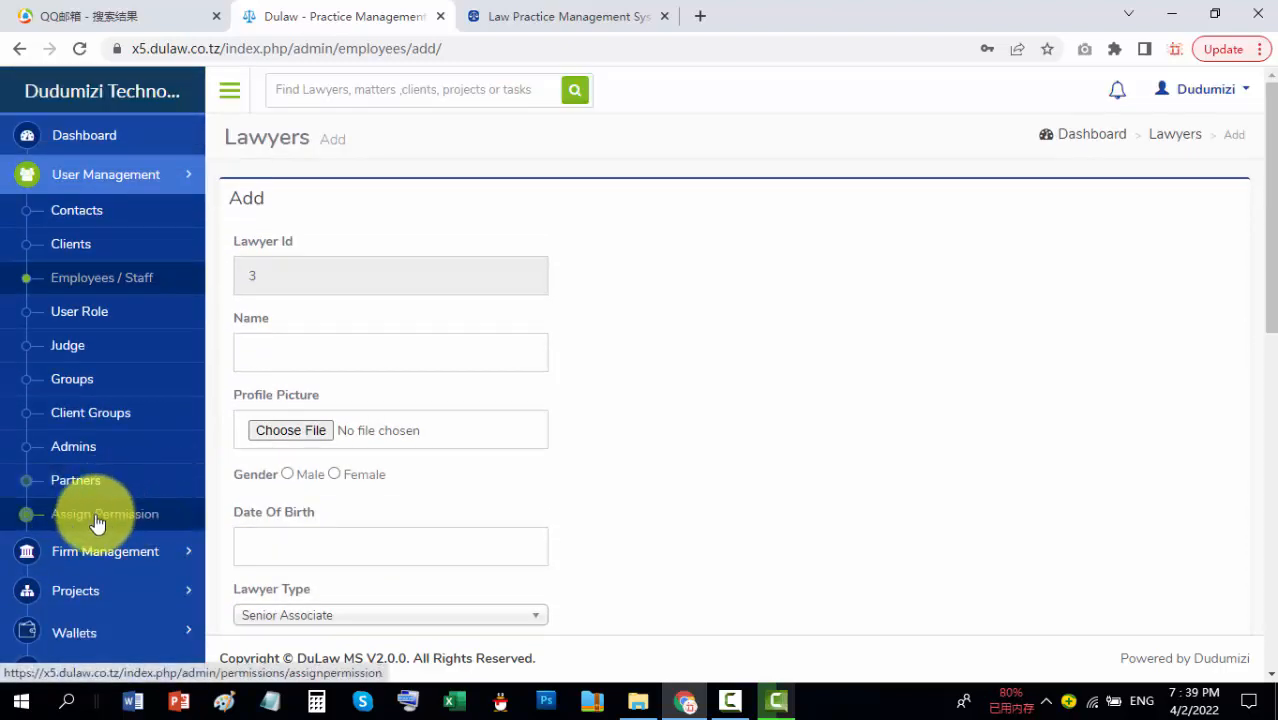
Step: Return to the permissions matrix, then open the empty Solicitor Groups list
{"action": "left_click", "coordinate": [96, 519]}
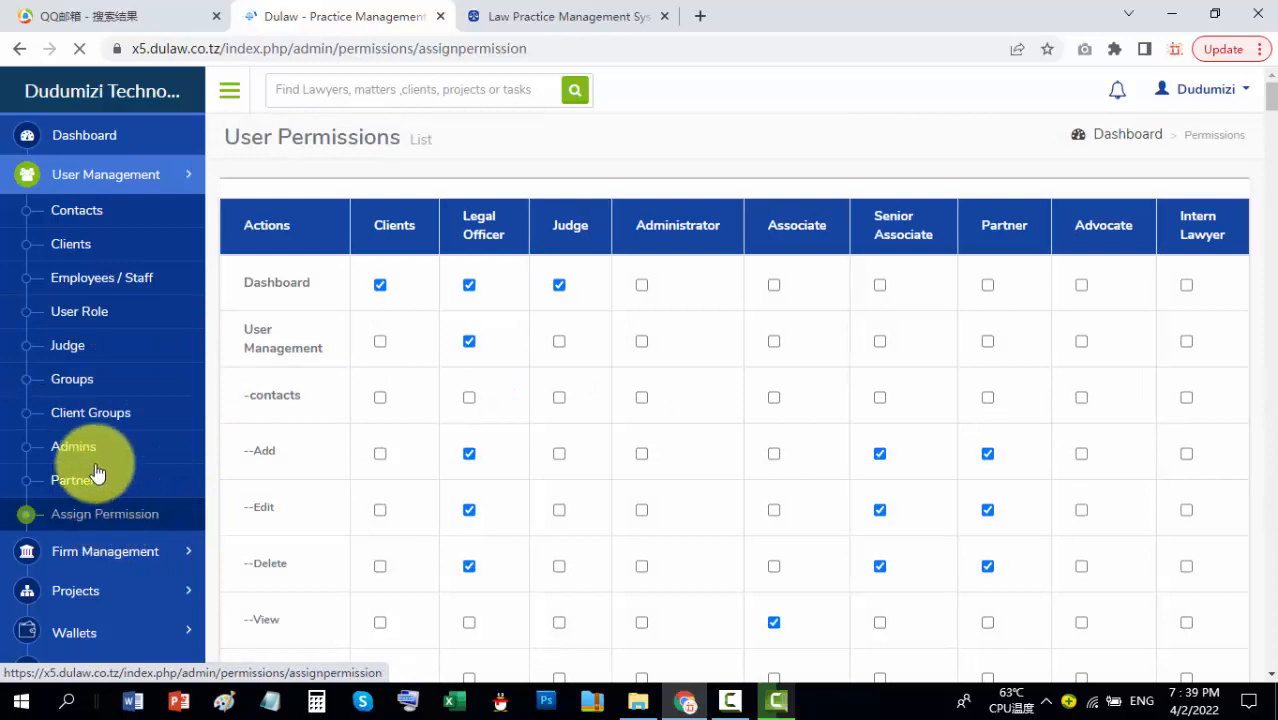
{"action": "left_click", "coordinate": [75, 381]}
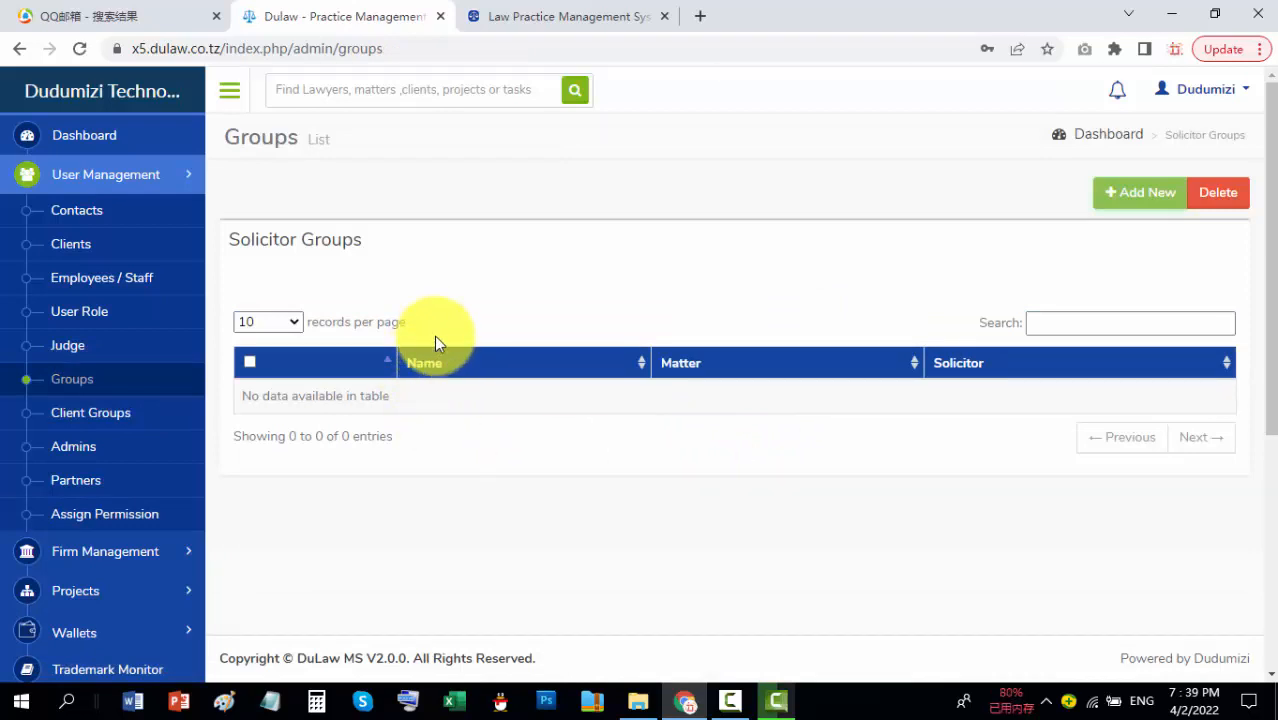
Step: Start a new solicitor group and choose matter #23411# Test matter
{"action": "left_click", "coordinate": [1120, 194]}
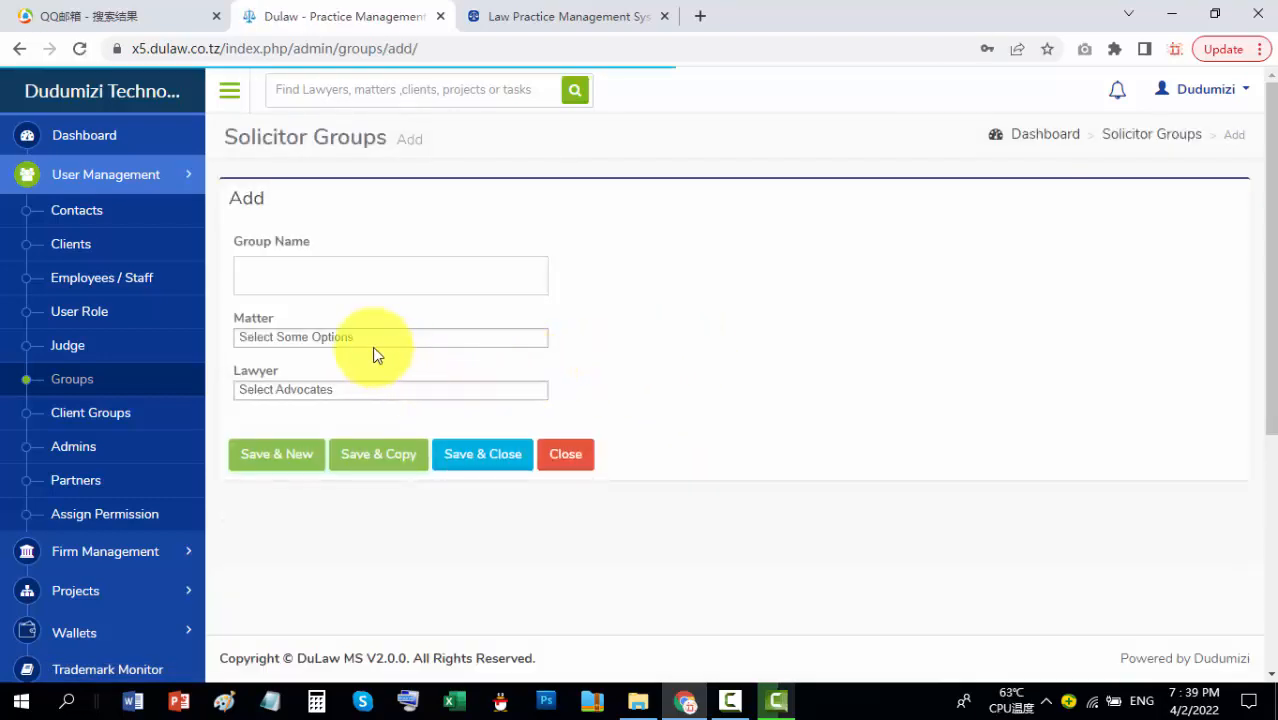
{"action": "left_click", "coordinate": [398, 342]}
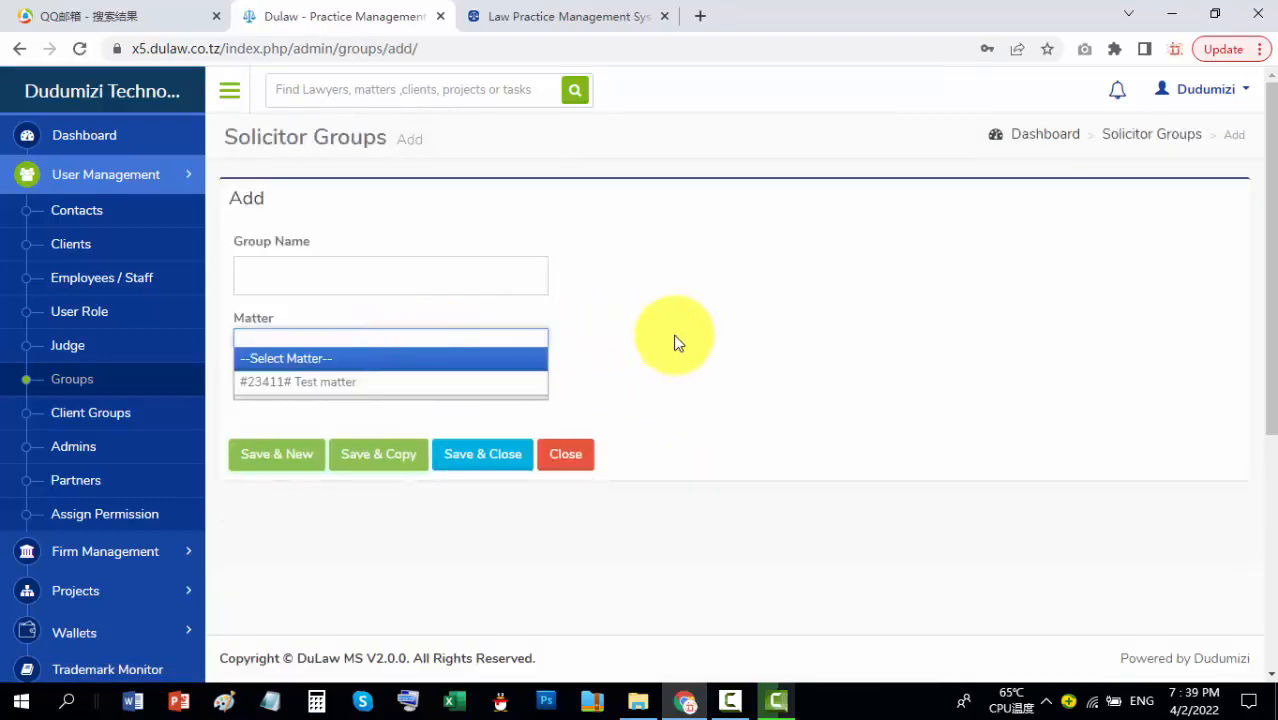
{"action": "left_click", "coordinate": [374, 384]}
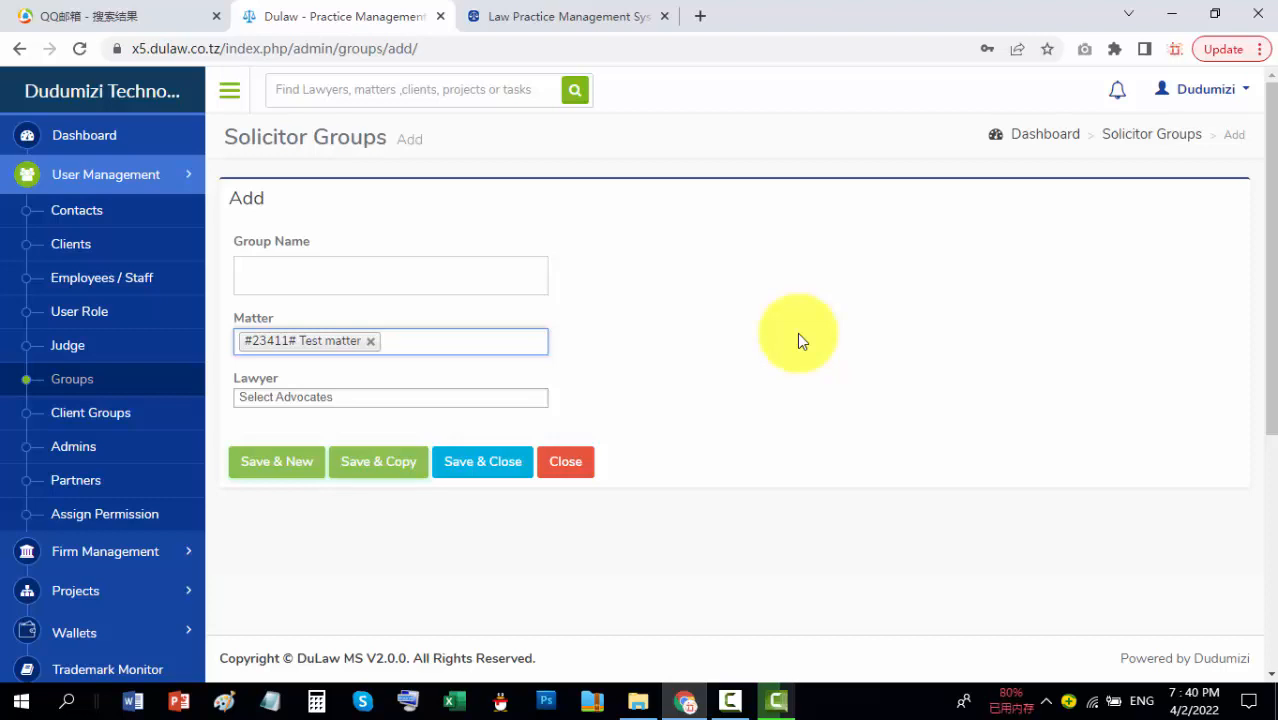
{"action": "left_click", "coordinate": [366, 399]}
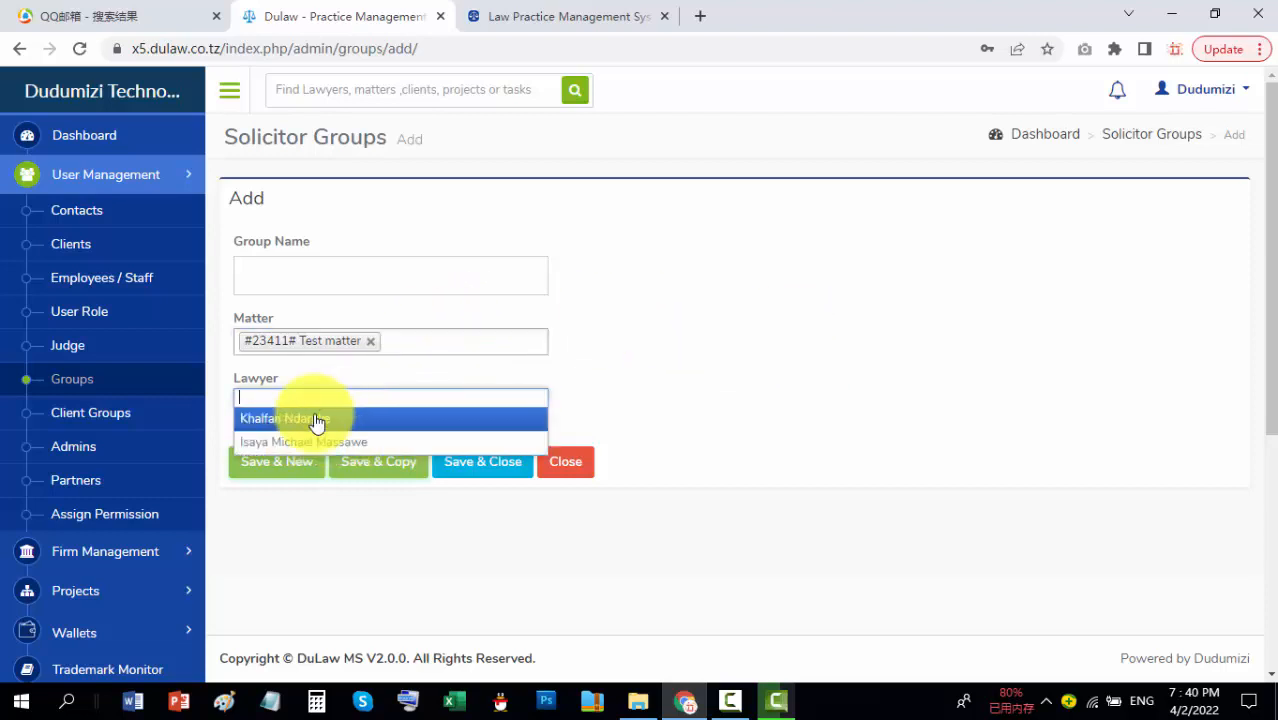
{"action": "left_click", "coordinate": [704, 325]}
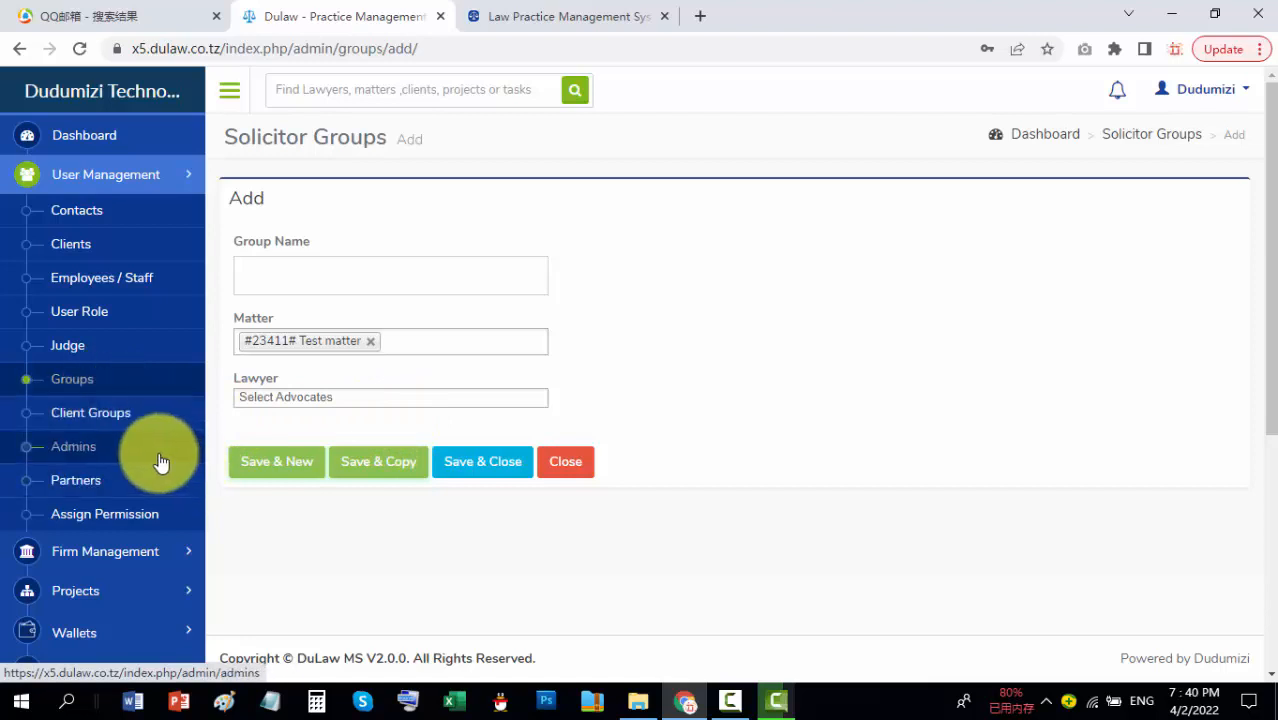
{"action": "left_click", "coordinate": [111, 412]}
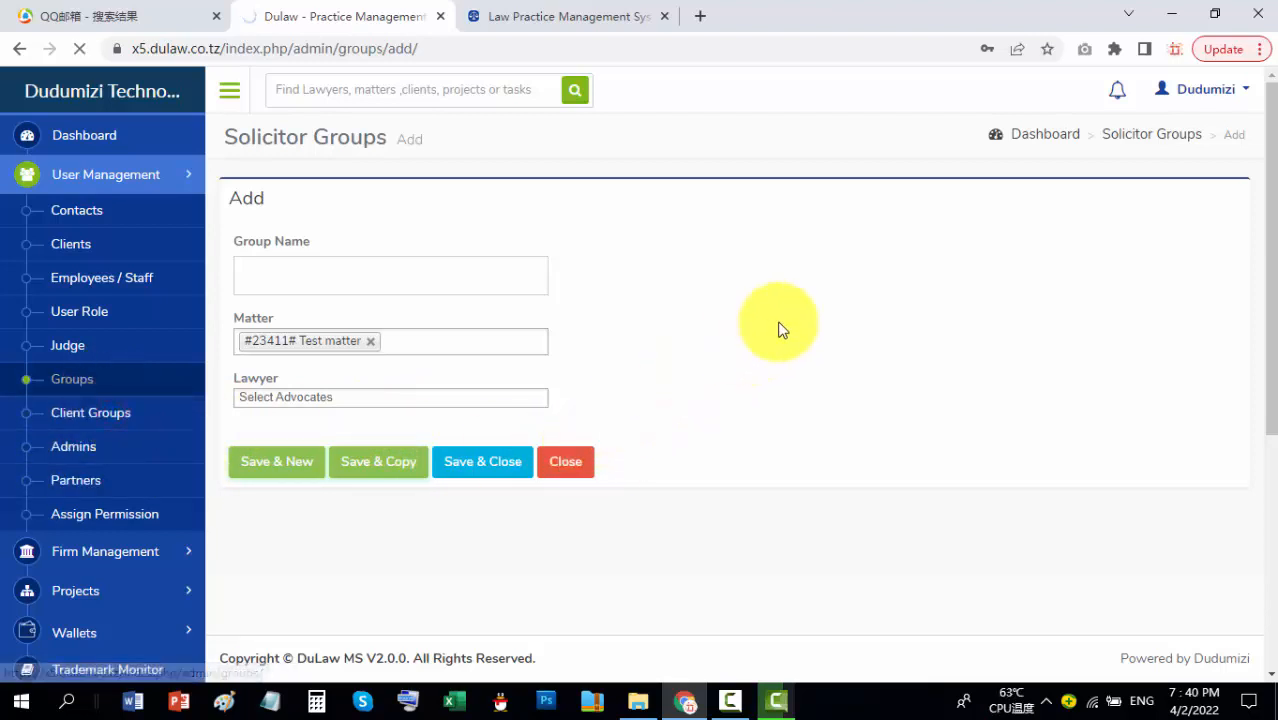